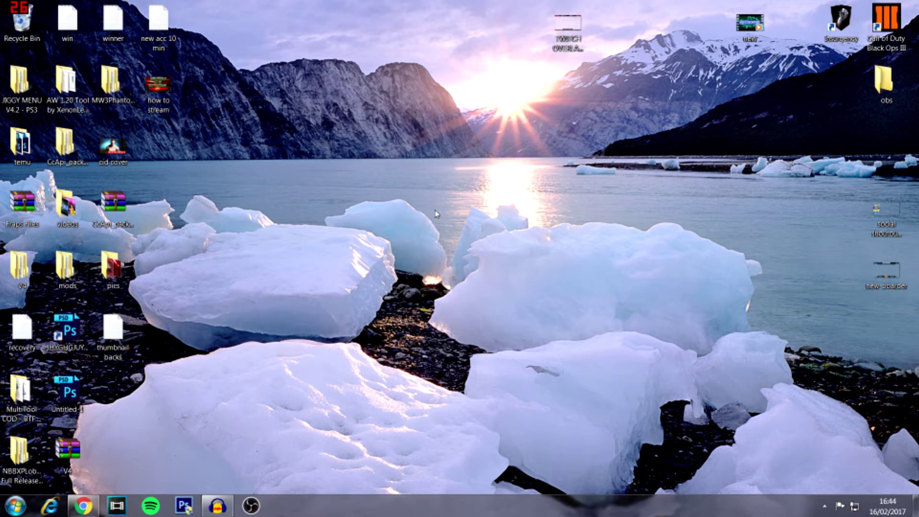
Open the Windows Start menu to list the installed programs, including OBS Studio
key(super)
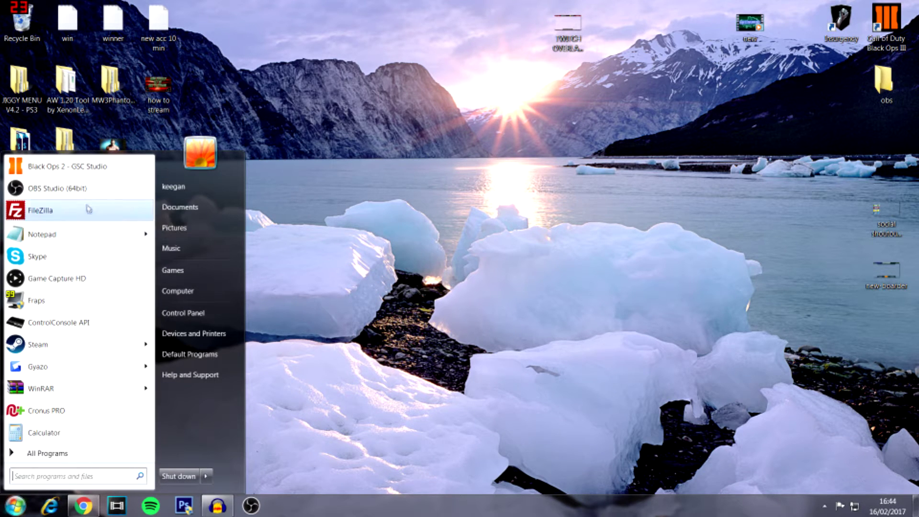
Launch OBS Studio (64bit), dismiss the missing OBSApi.dll error, and maximise the window
click(89, 189)
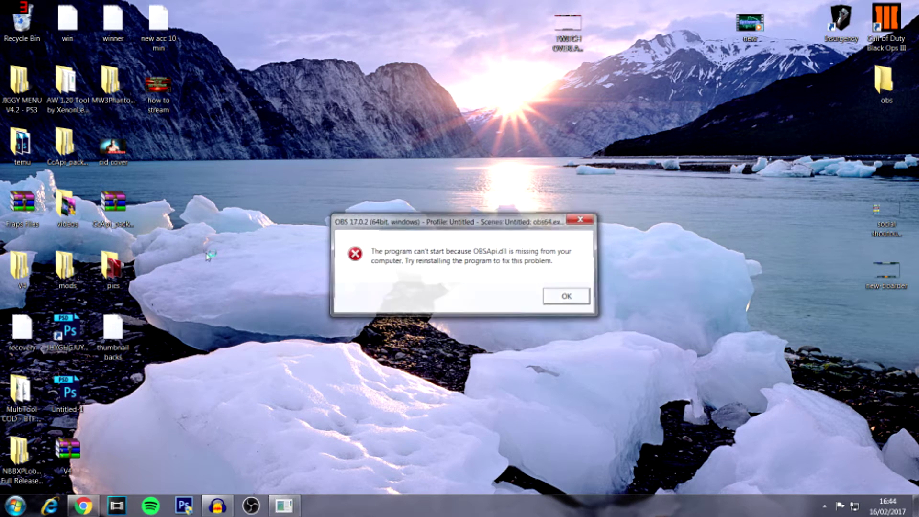
key(Return)
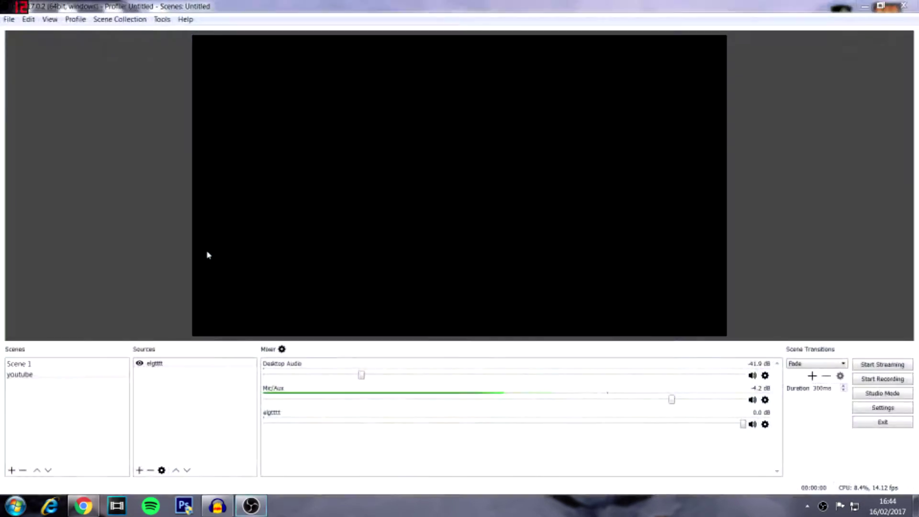
double_click(96, 7)
drag(96, 13, 208, 65)
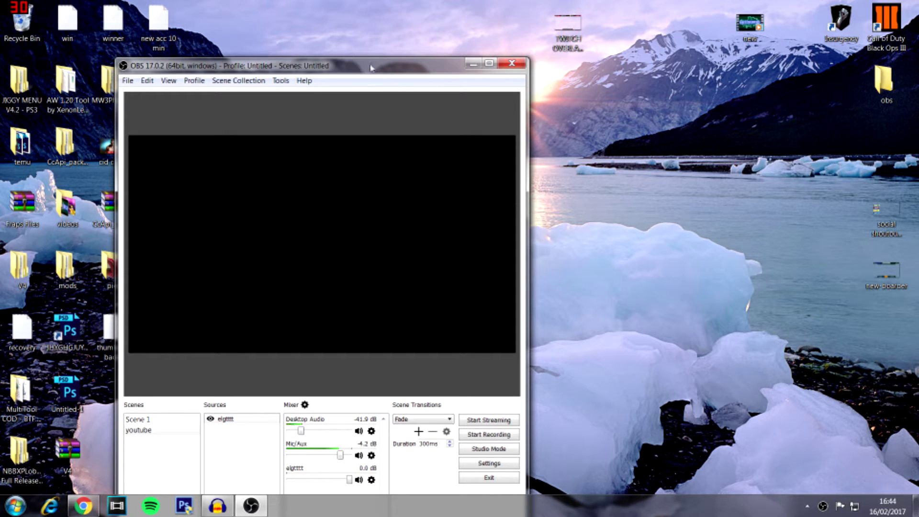
click(489, 62)
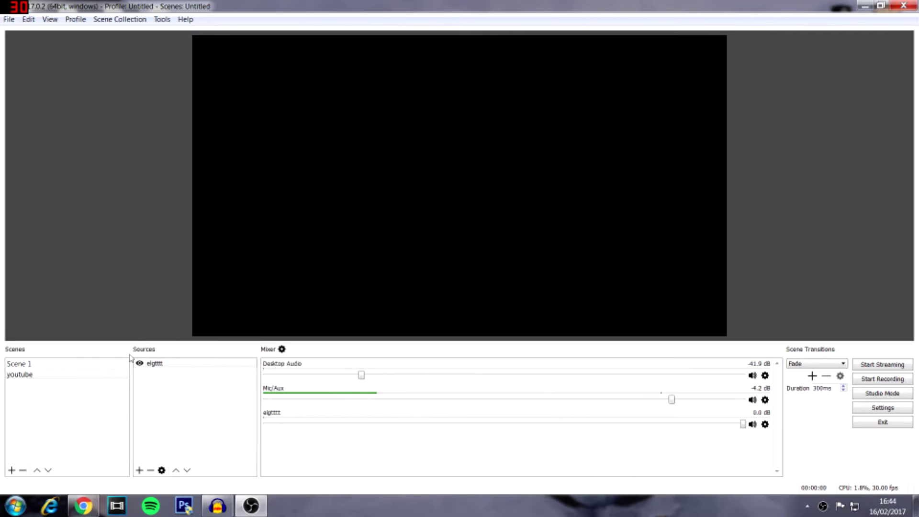
click(96, 363)
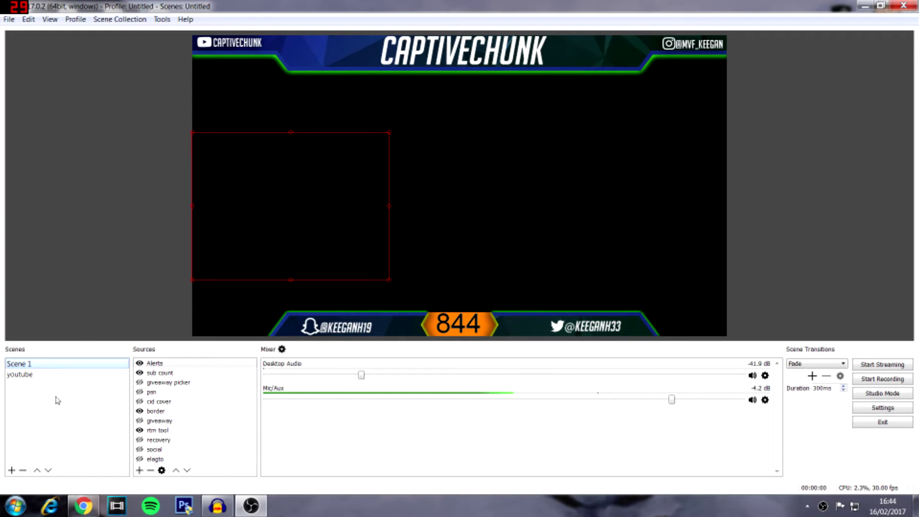
click(33, 375)
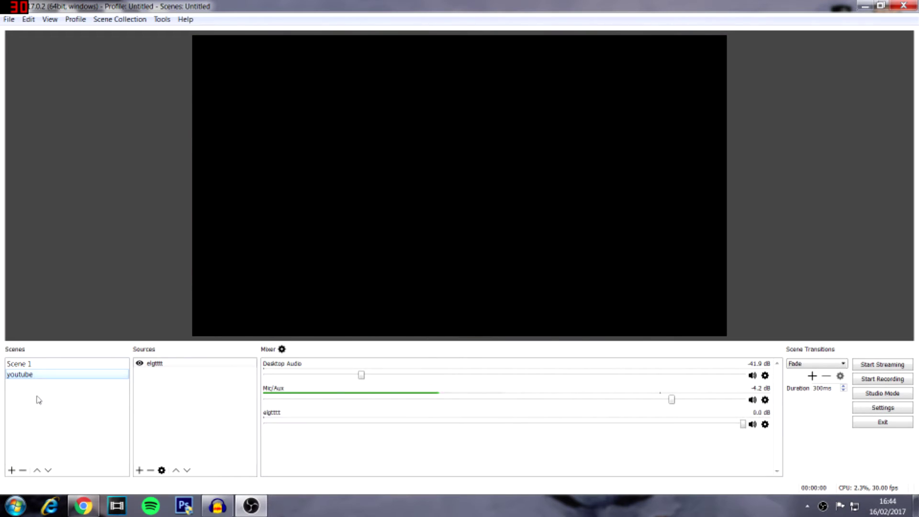
Add a new scene called 'tutoril' to the Scenes list
right_click(37, 397)
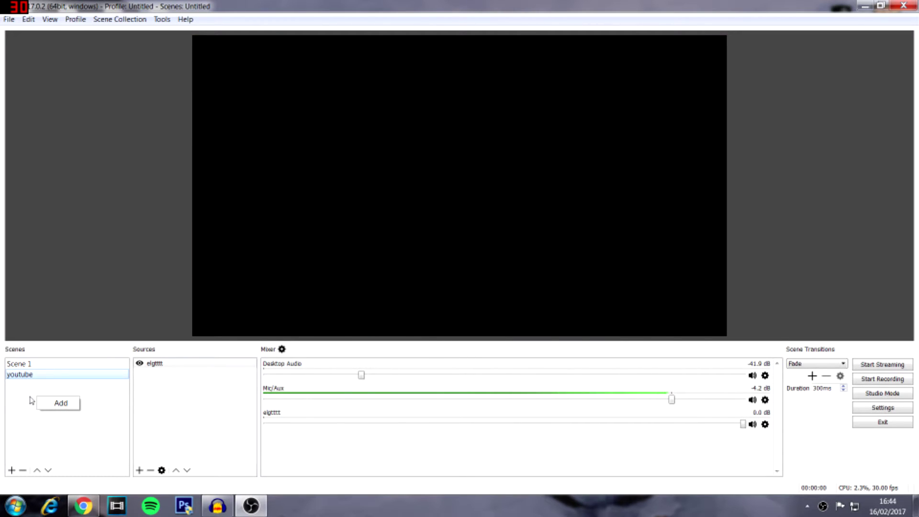
click(140, 364)
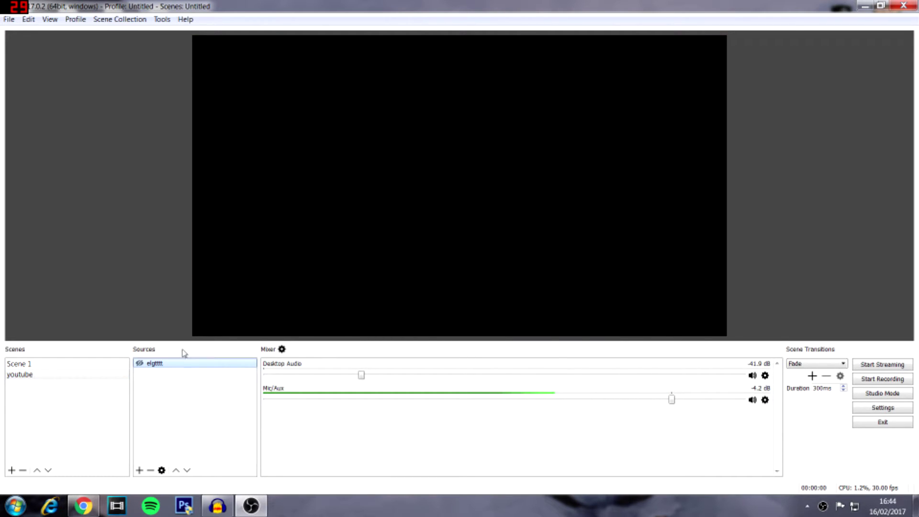
right_click(33, 415)
click(56, 423)
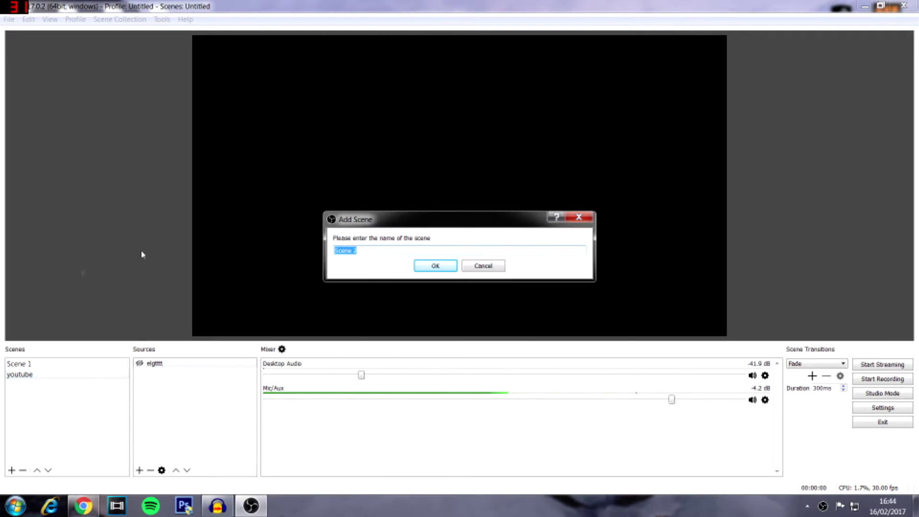
text(tut)
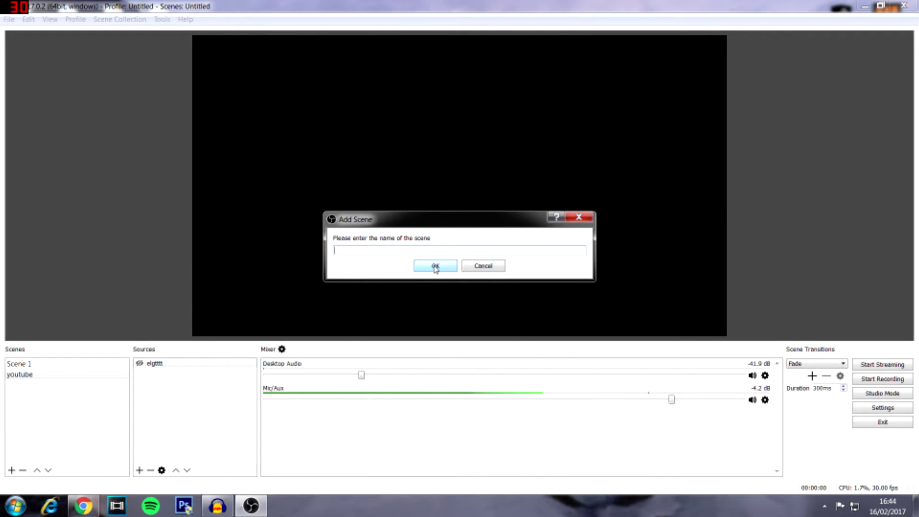
text(oril)
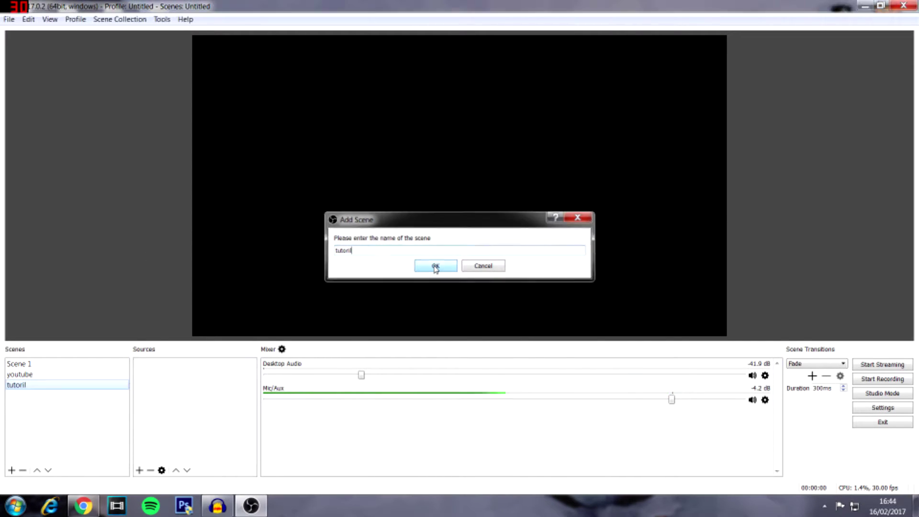
click(435, 266)
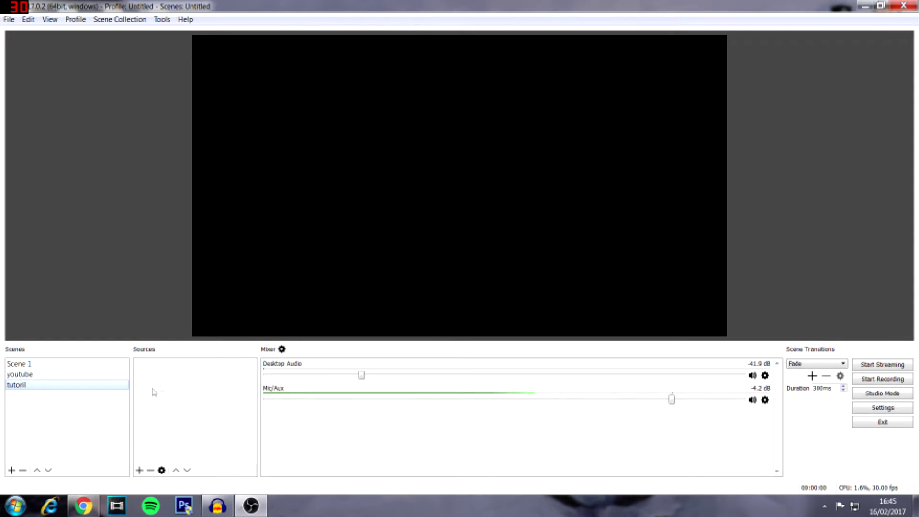
right_click(167, 384)
Show the Add source-type submenu for the empty Sources list of tutoril
mouse_move(175, 389)
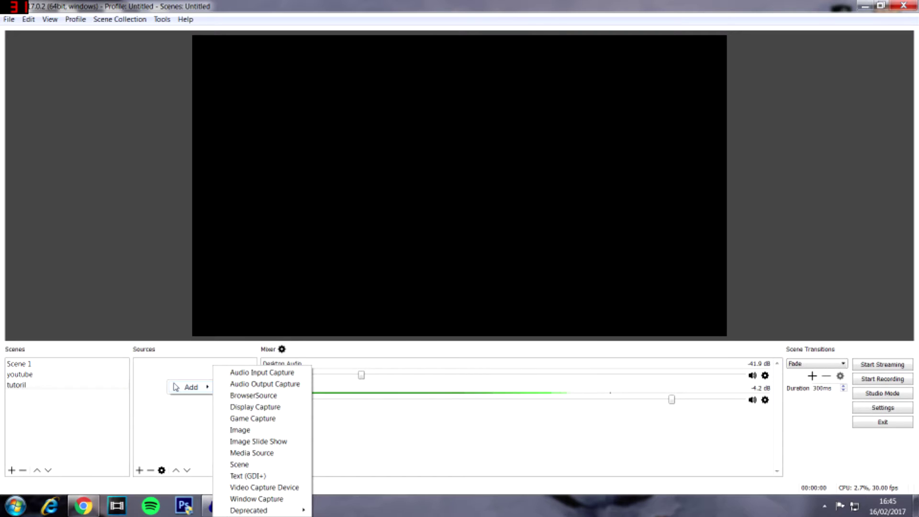
click(146, 387)
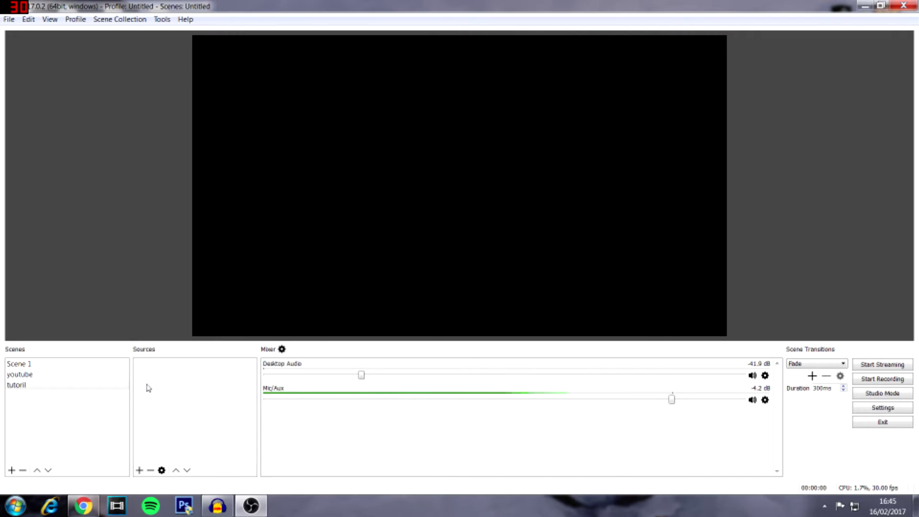
right_click(157, 376)
mouse_move(184, 388)
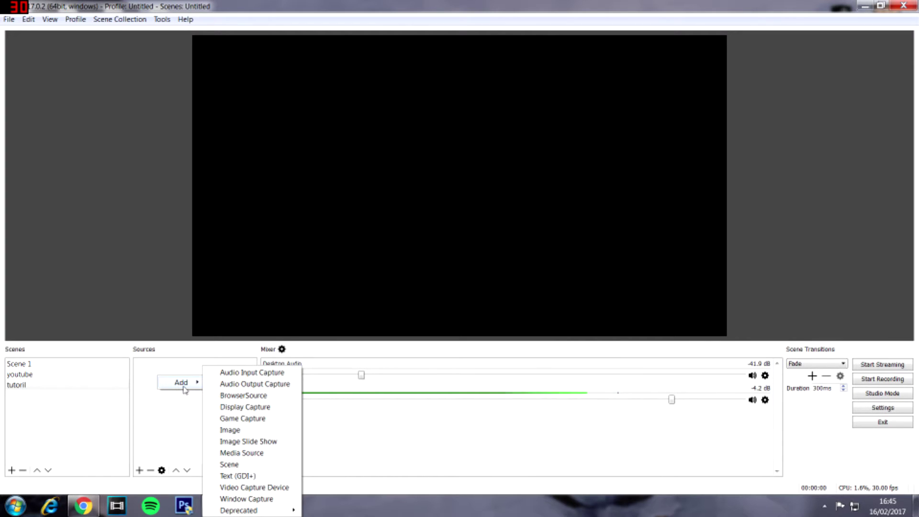
Add a Video Capture Device source named 'vido'
click(242, 488)
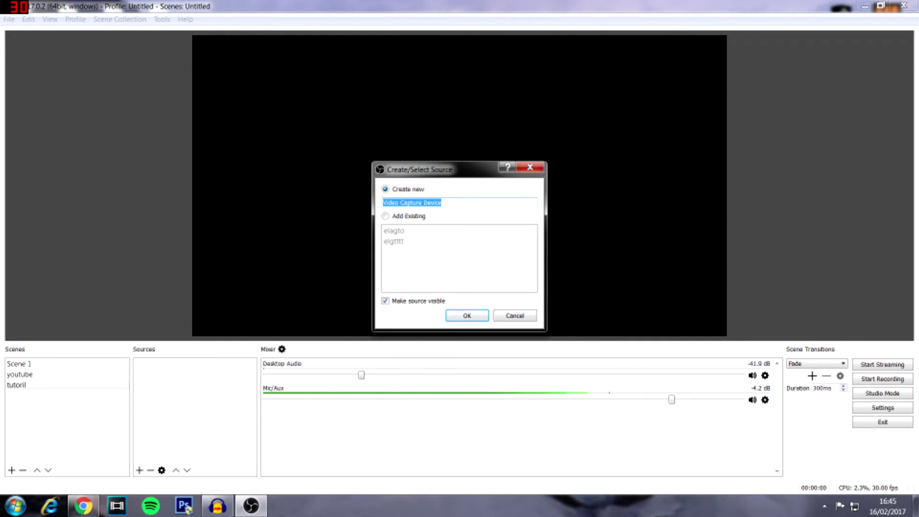
text(e)
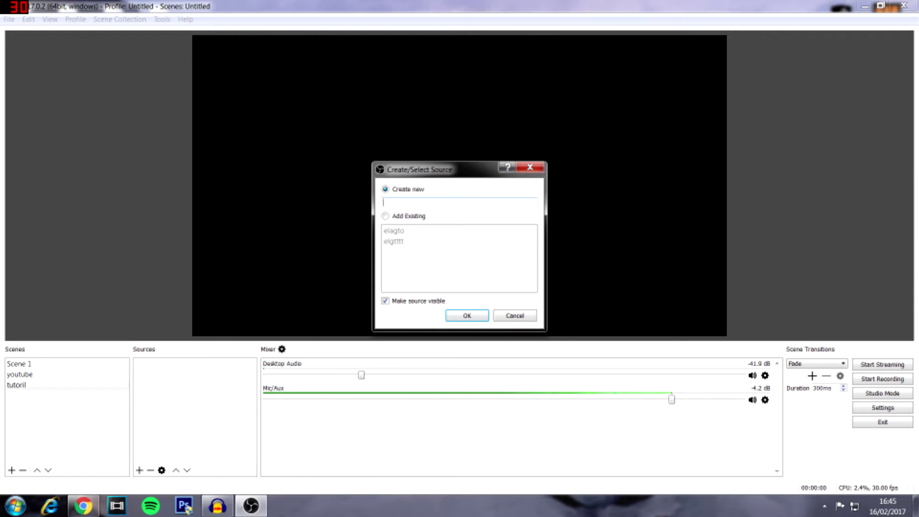
key(BackSpace)
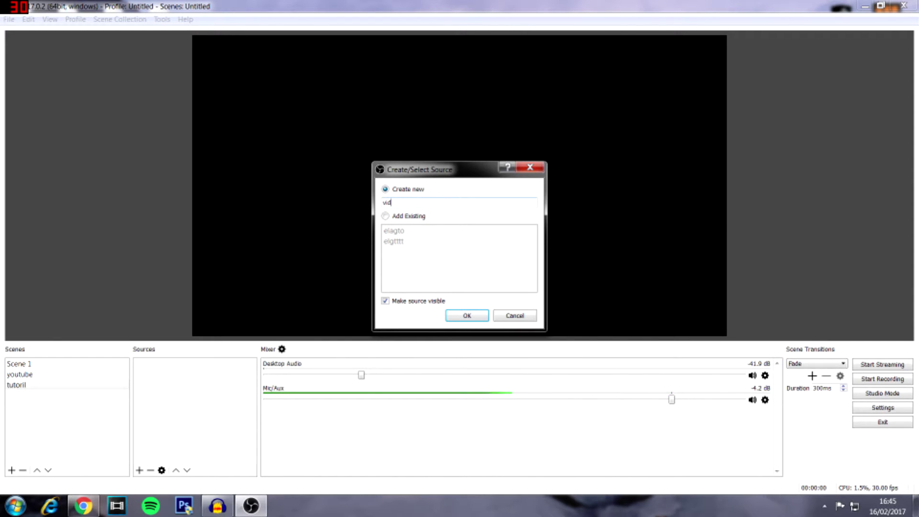
text(do)
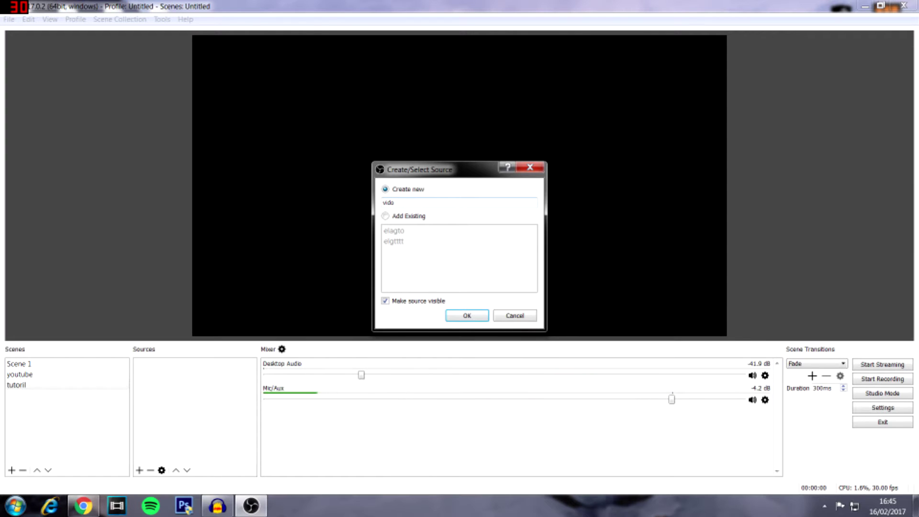
key(Return)
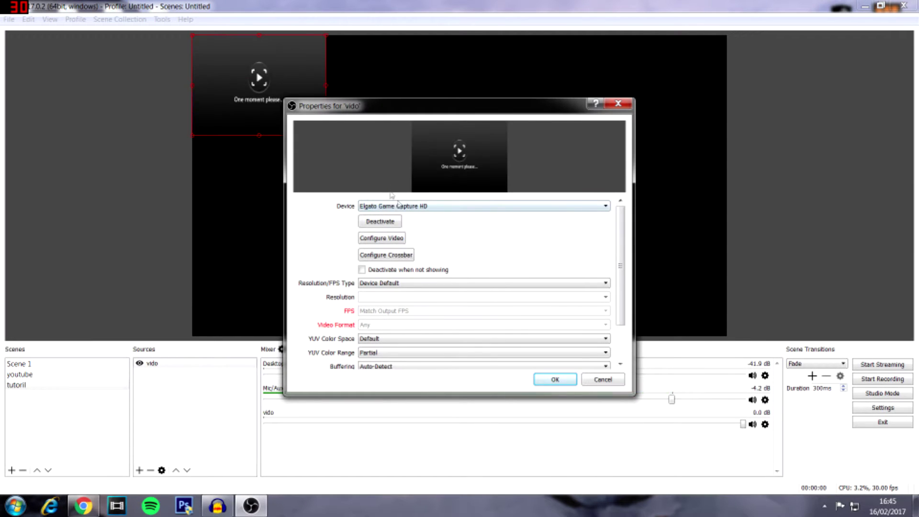
Set the Elgato Game Capture HD to custom 1280x720 resolution and stretch it across the canvas
click(440, 207)
click(440, 214)
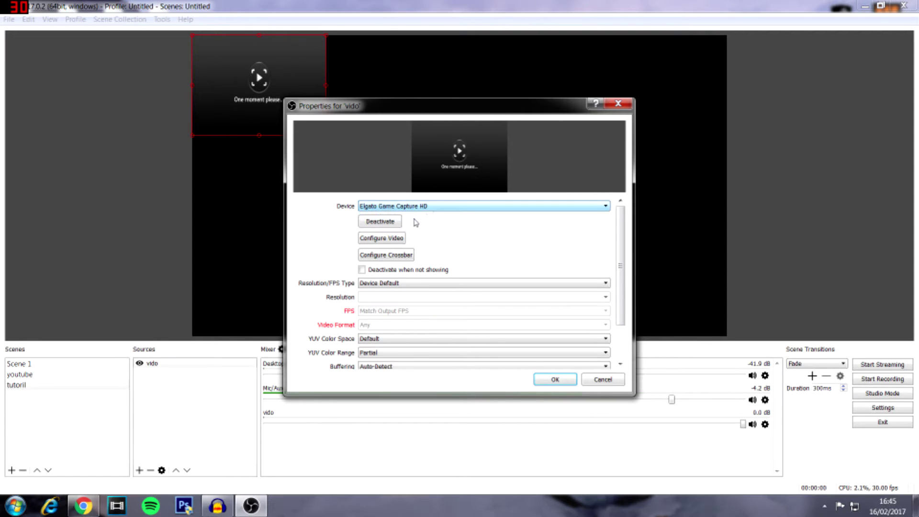
click(410, 285)
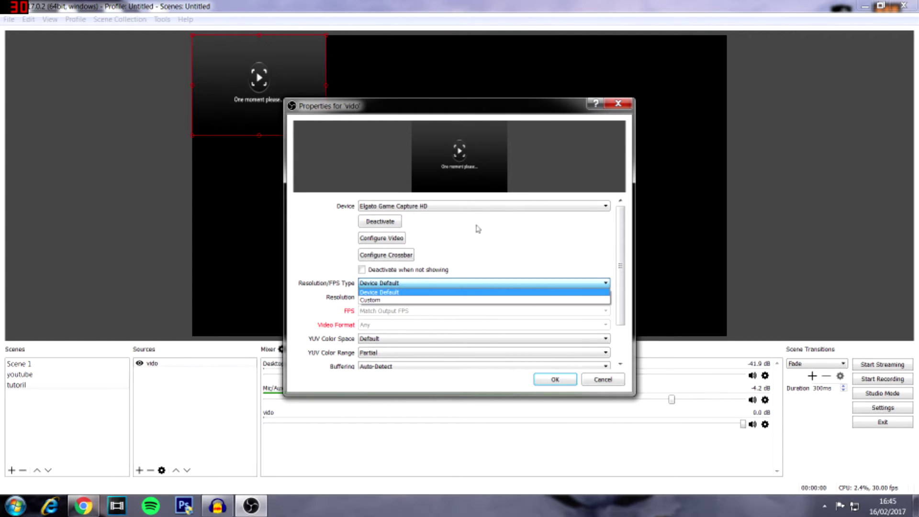
click(405, 300)
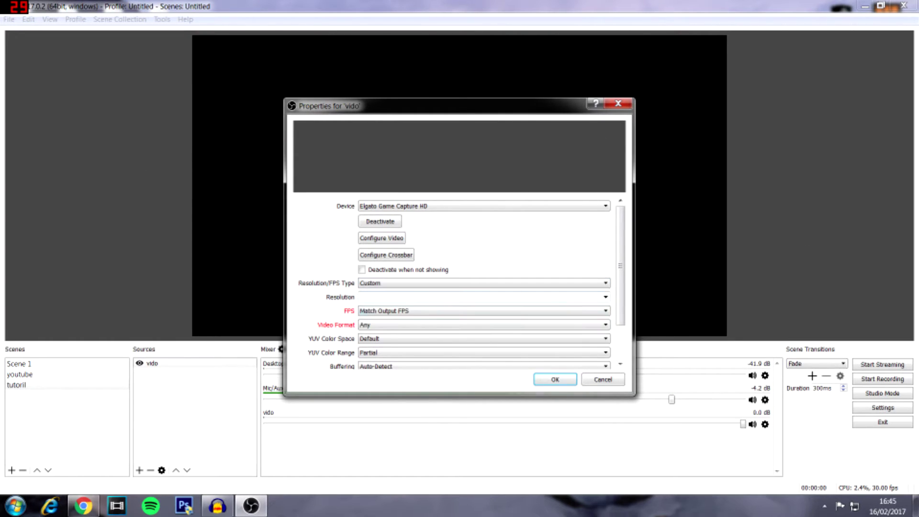
click(605, 297)
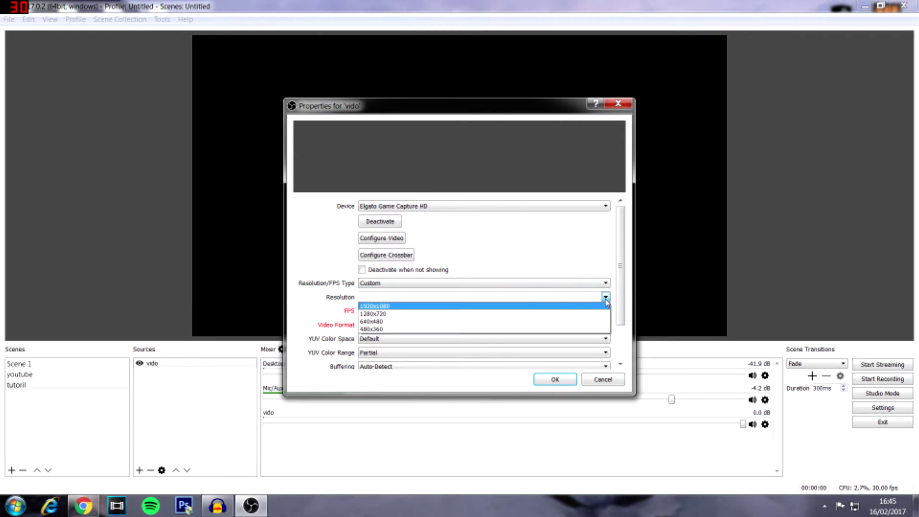
click(439, 314)
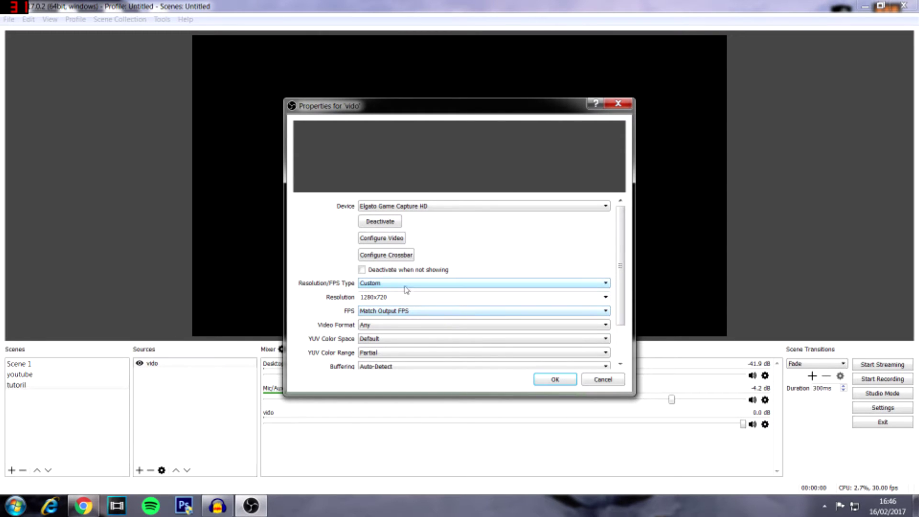
click(406, 285)
click(406, 303)
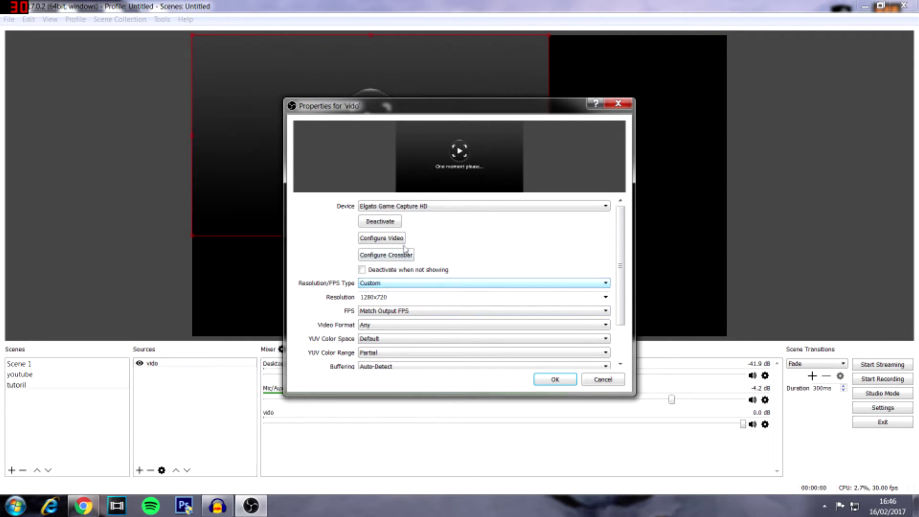
click(388, 245)
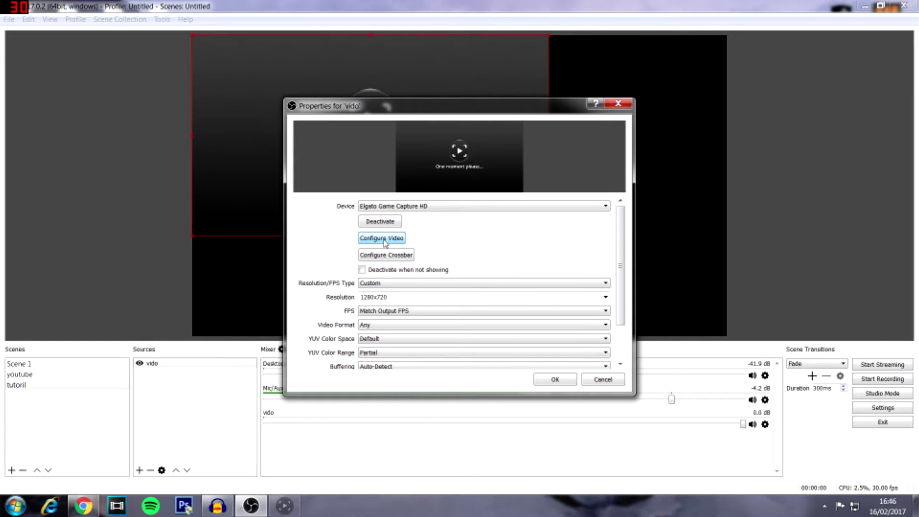
click(555, 379)
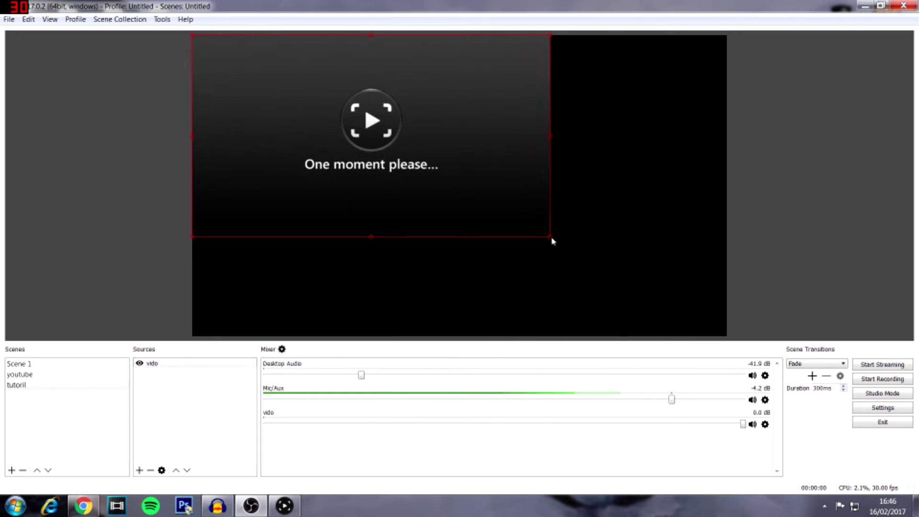
drag(550, 237, 710, 338)
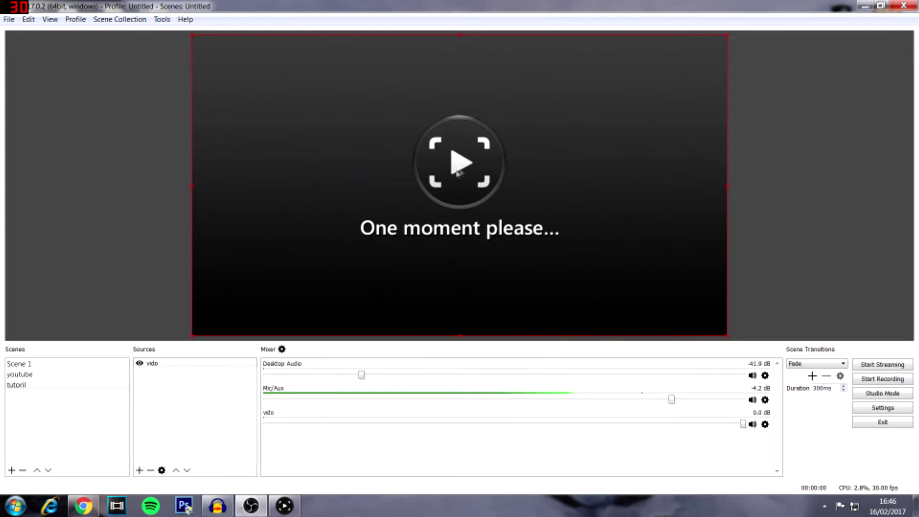
right_click(165, 394)
Add an Image source named 'bn'
click(149, 416)
right_click(163, 389)
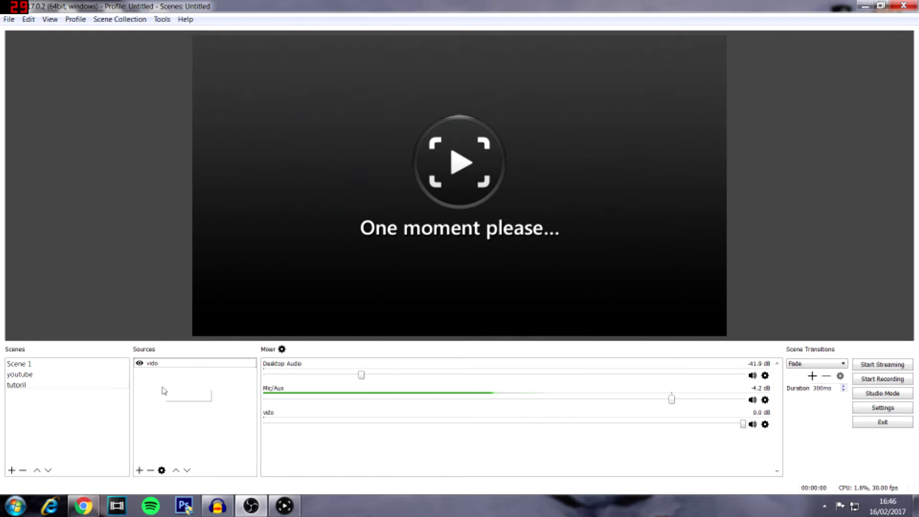
mouse_move(193, 400)
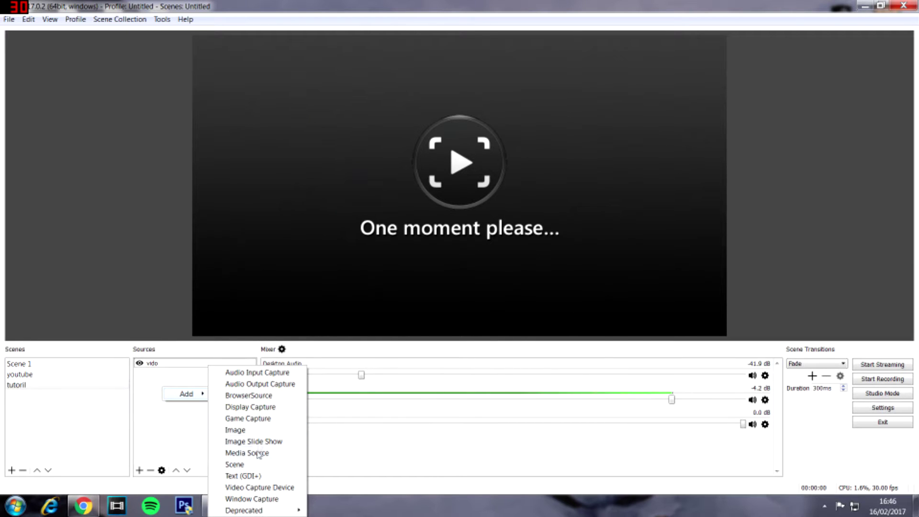
click(254, 431)
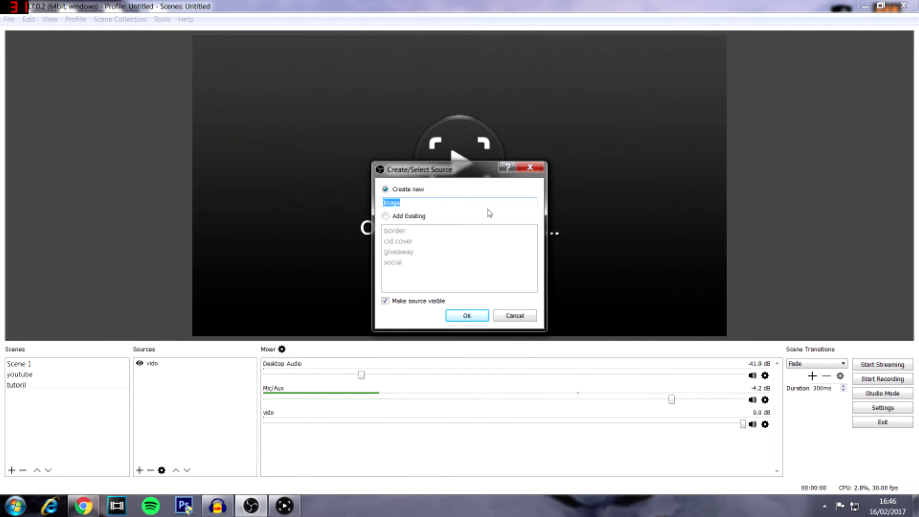
text(b)
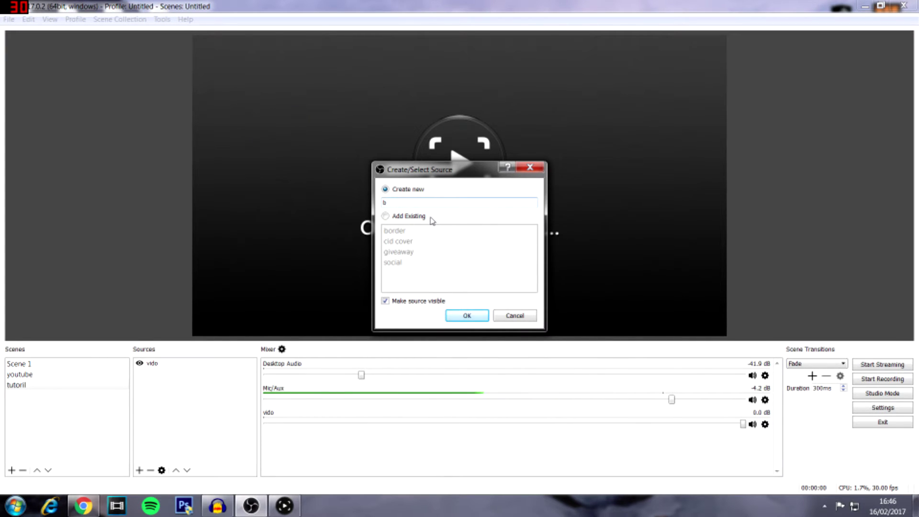
text(n)
key(Return)
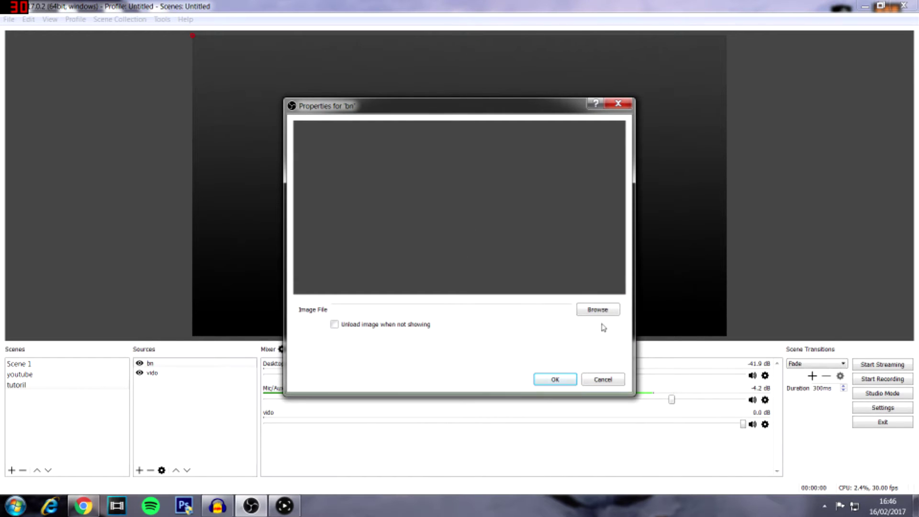
Load new-boarder.png from the Desktop as the bn image and confirm
click(604, 311)
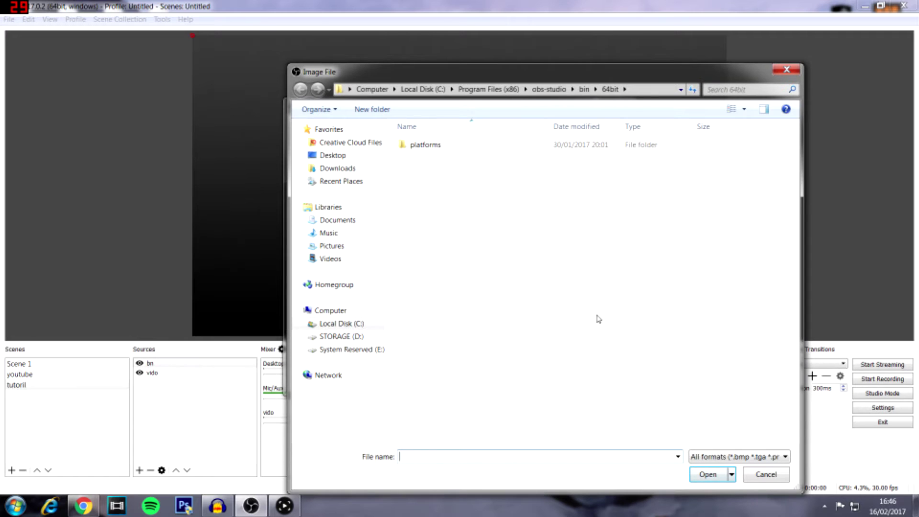
click(368, 157)
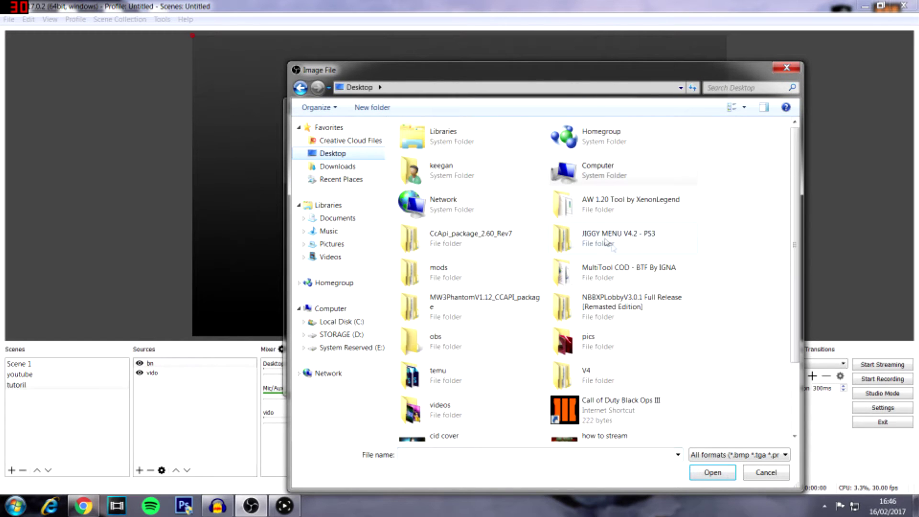
scroll(801, 213, down, 3)
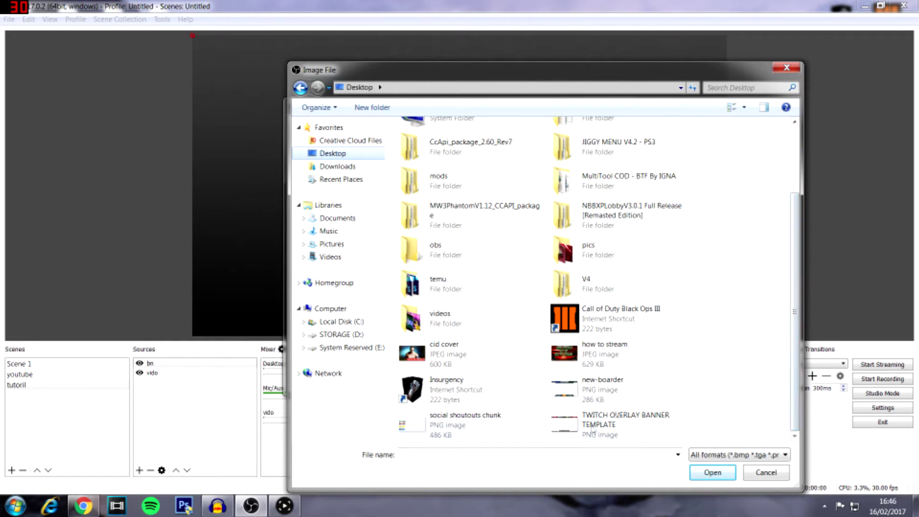
click(623, 397)
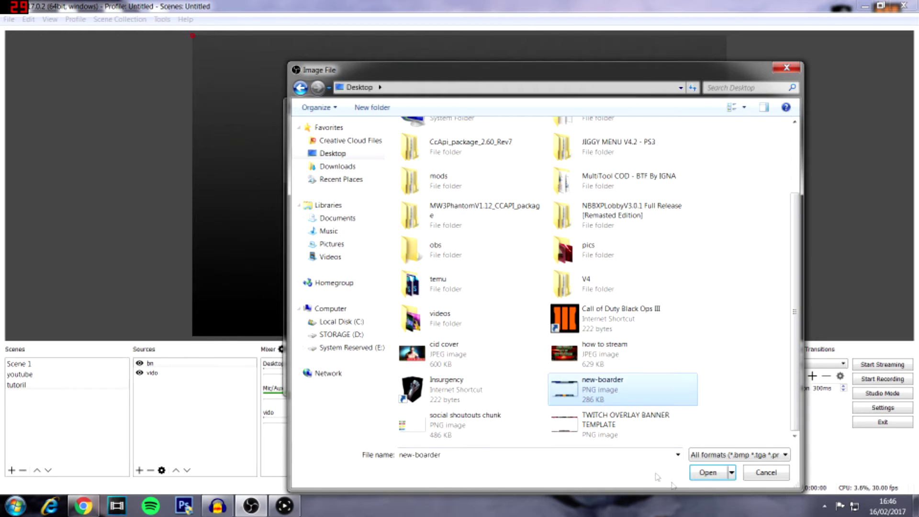
click(690, 478)
click(556, 379)
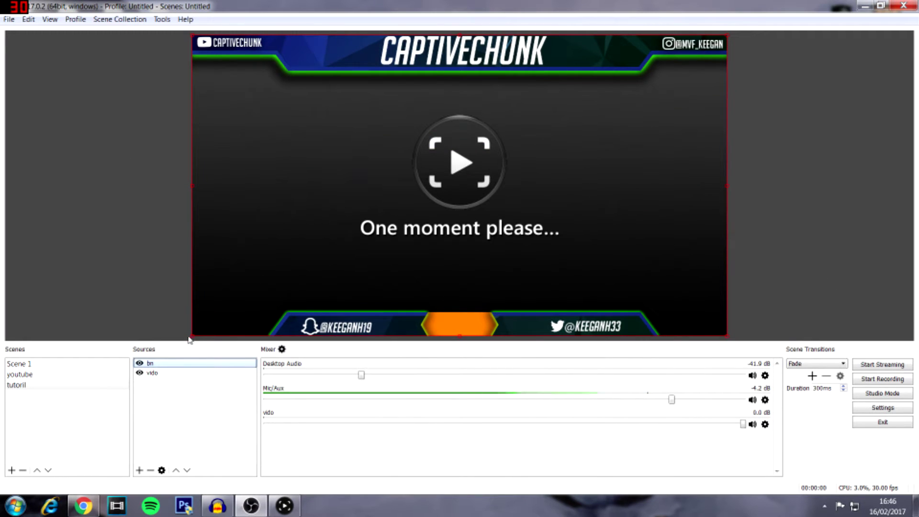
Add a BrowserSource named 'sub' and delete its default URL
drag(191, 337, 265, 333)
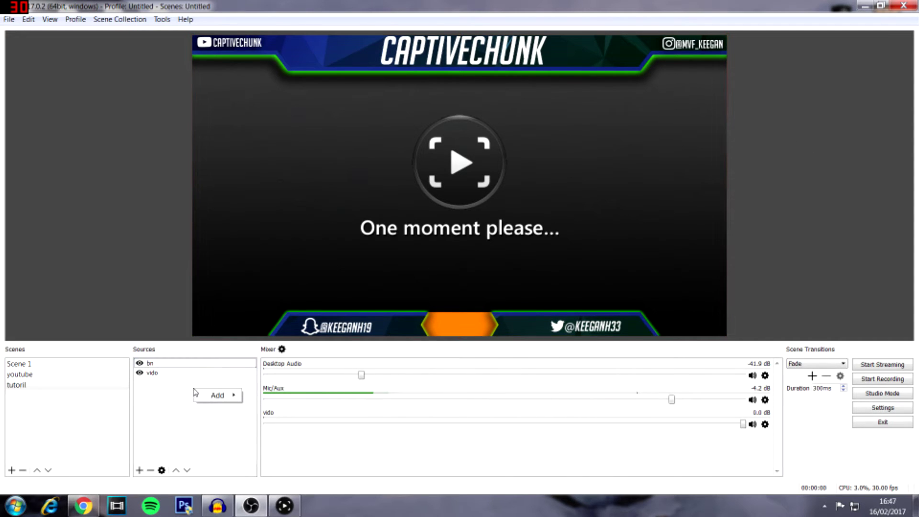
mouse_move(212, 401)
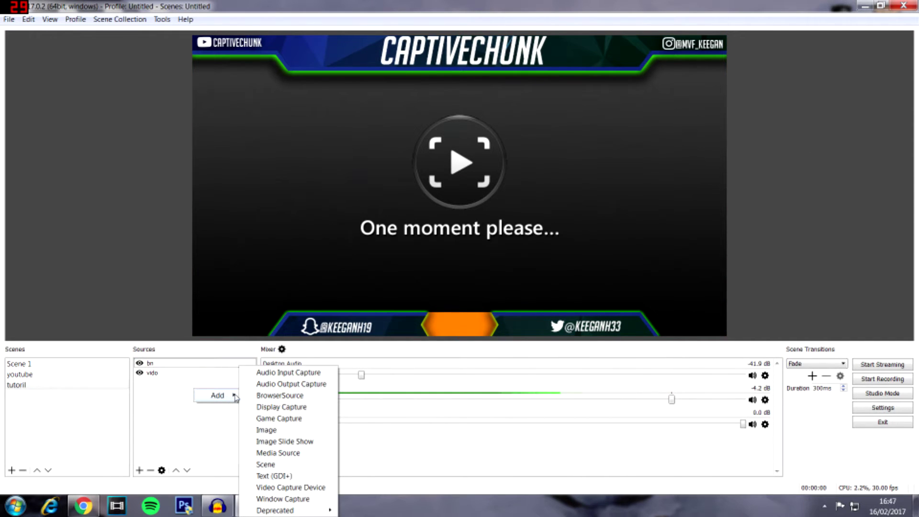
click(266, 397)
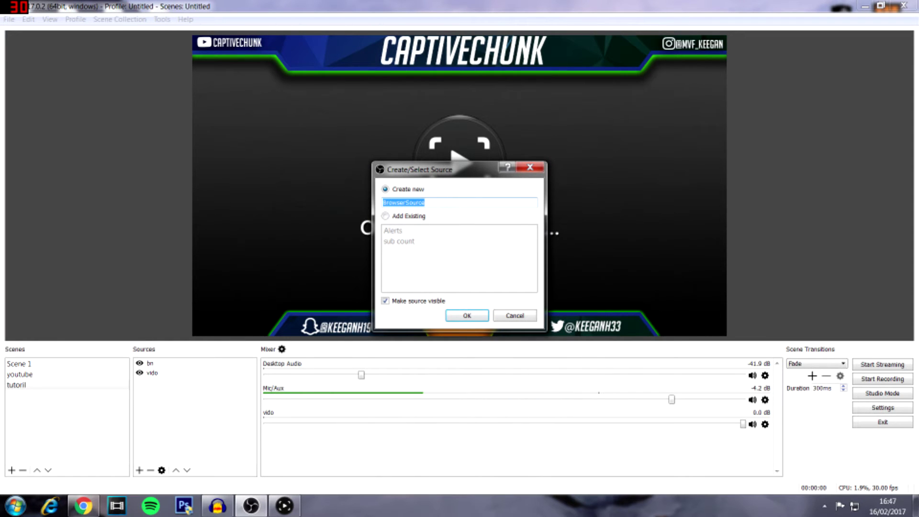
text(sub)
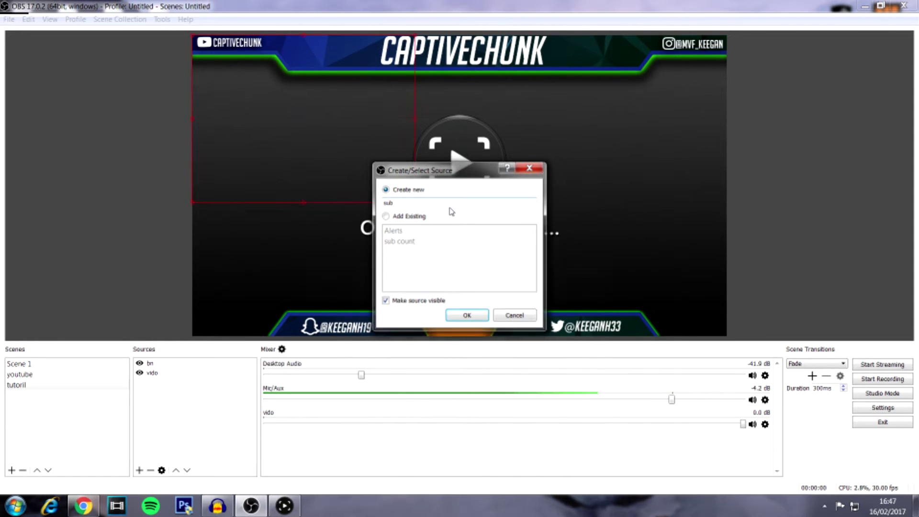
key(Return)
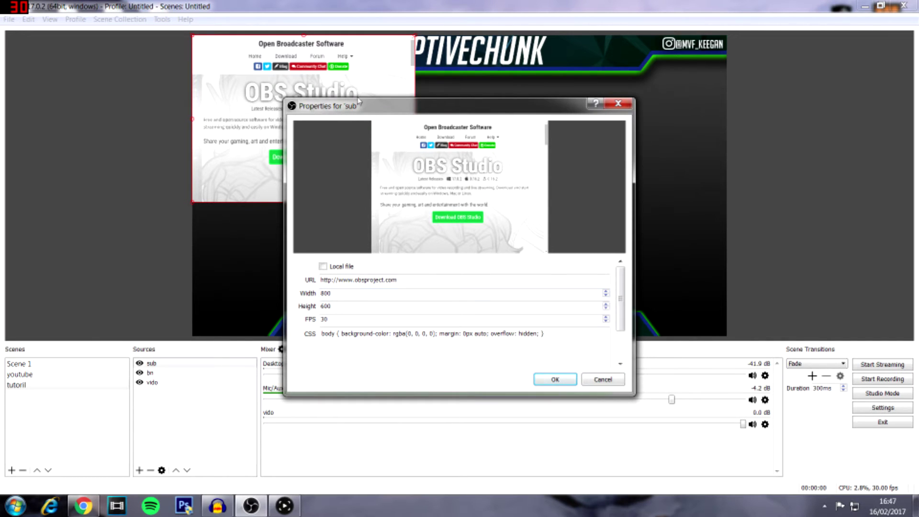
drag(358, 100, 563, 35)
drag(602, 214, 525, 214)
key(BackSpace)
Load the channel's live subscriber counter on Livecounts.net in a maximised Chrome window
click(81, 508)
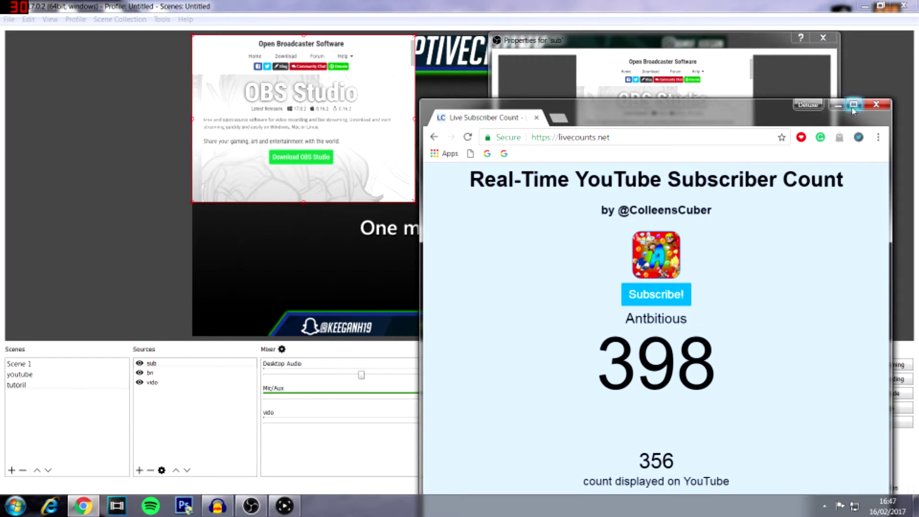
click(853, 105)
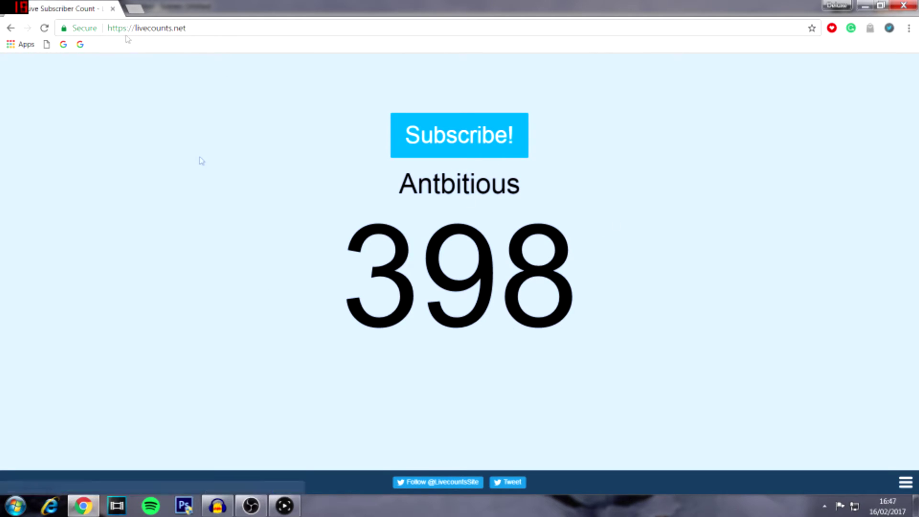
click(486, 189)
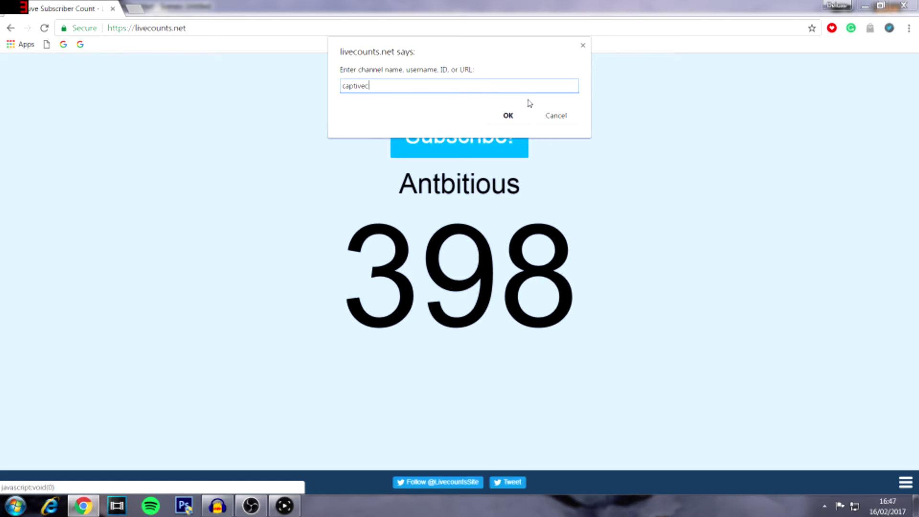
key(Return)
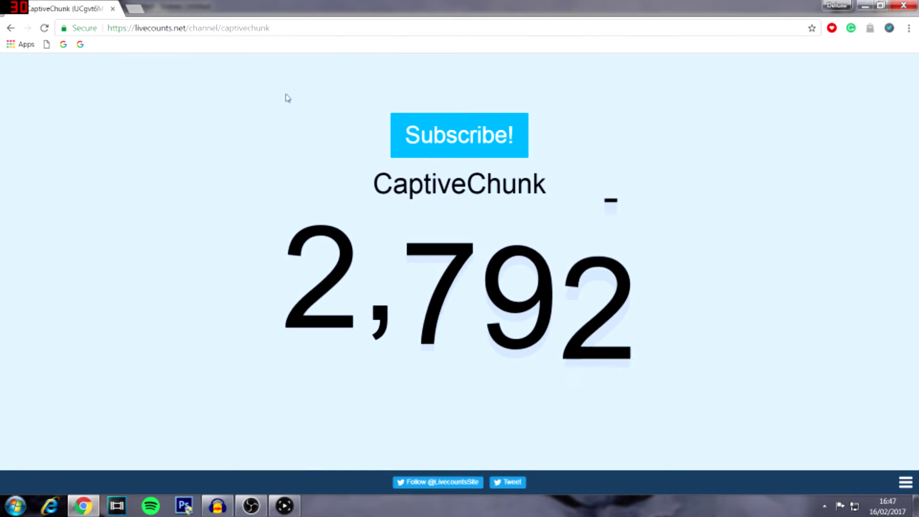
Copy the counter page's address and return to OBS Studio
click(245, 28)
right_click(244, 29)
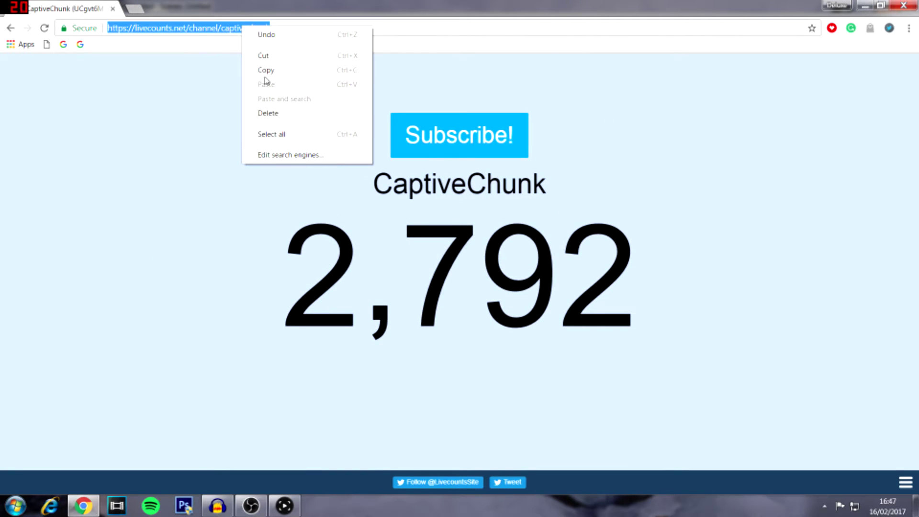
click(273, 70)
key(alt+Tab)
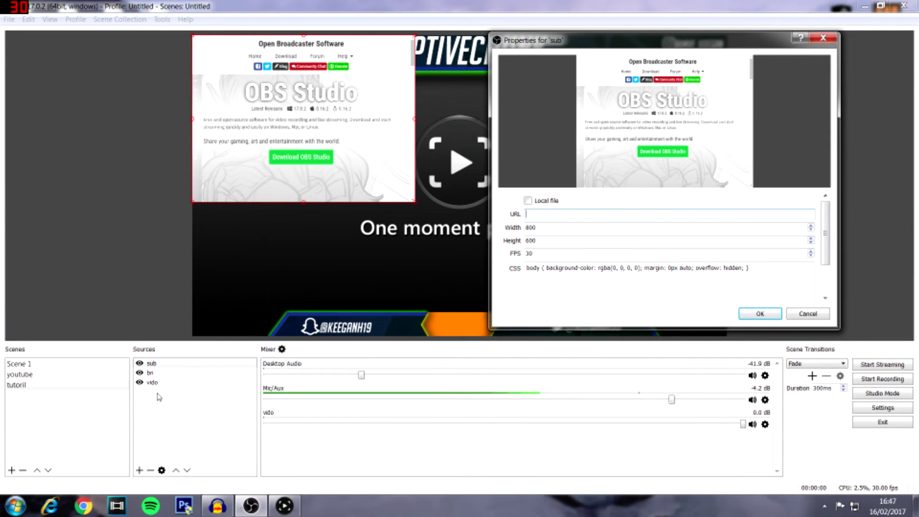
Paste the Livecounts counter URL into the sub source's URL field and confirm
double_click(163, 367)
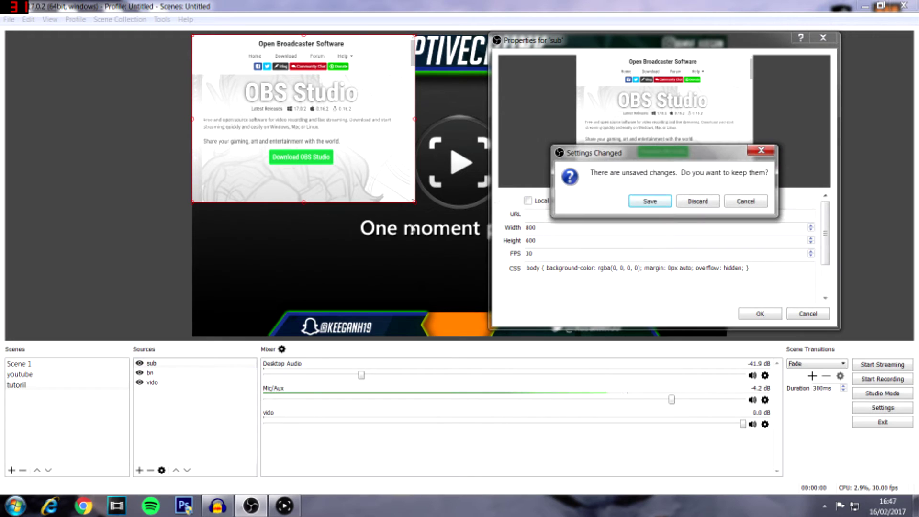
click(752, 202)
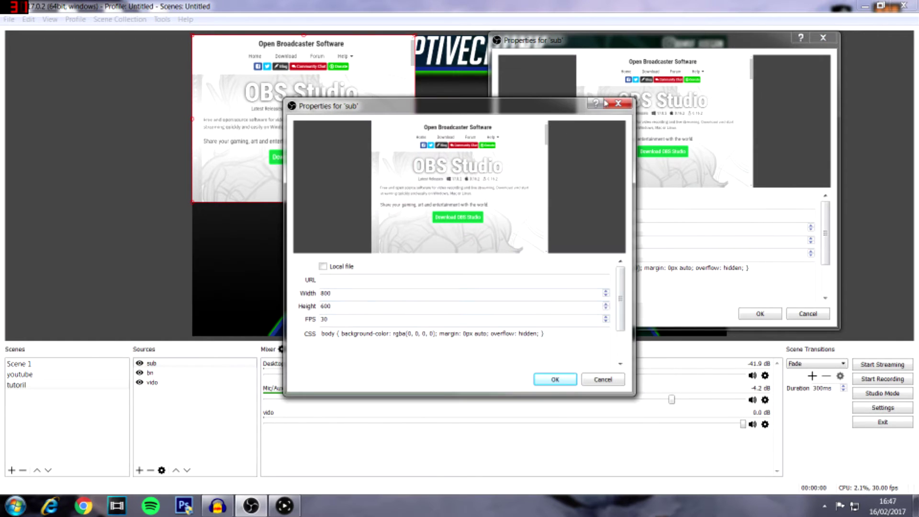
click(617, 103)
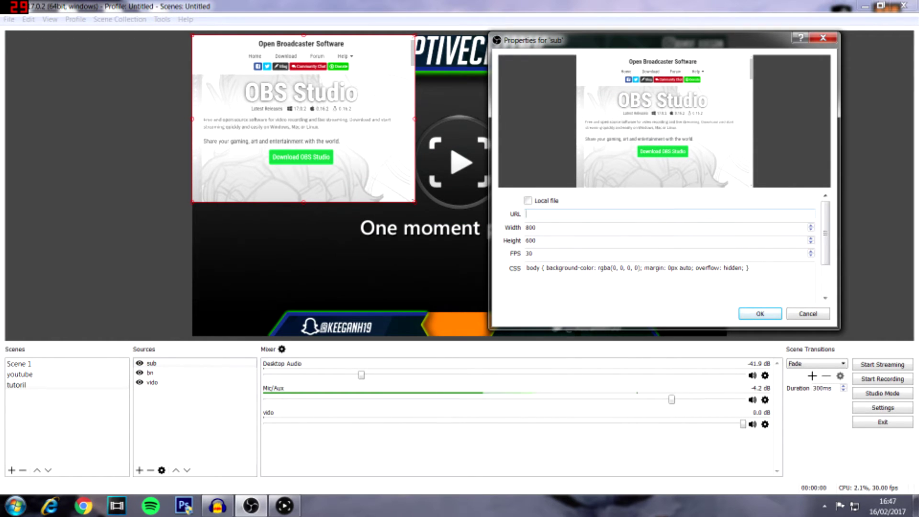
key(ctrl+v)
click(760, 314)
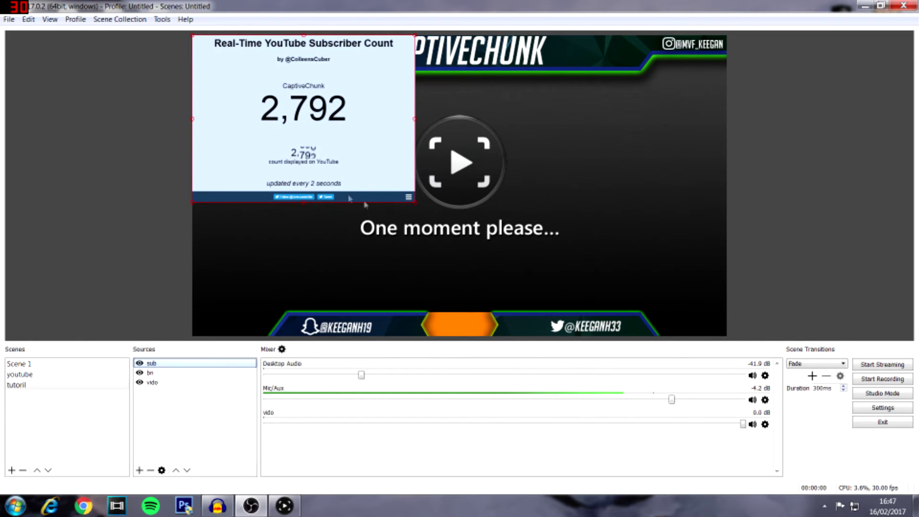
right_click(165, 367)
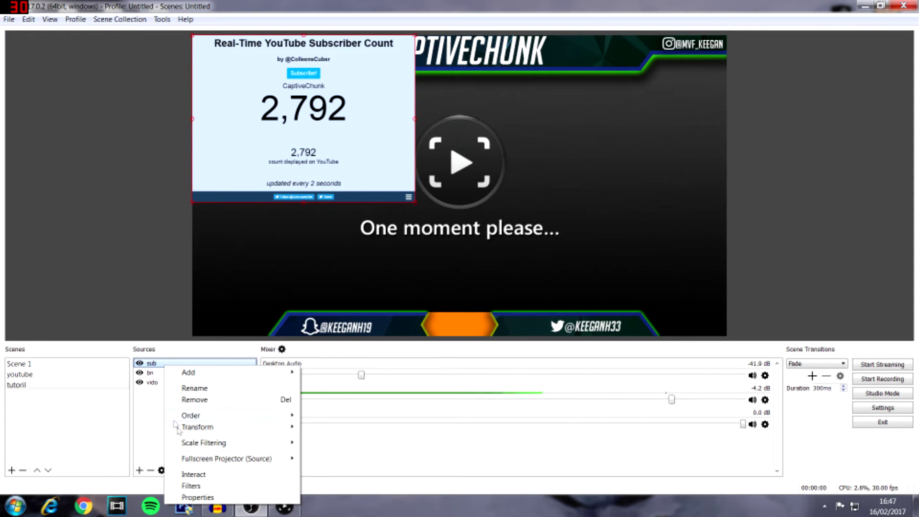
Add a Crop/Pad filter to the sub source with its default name
click(206, 486)
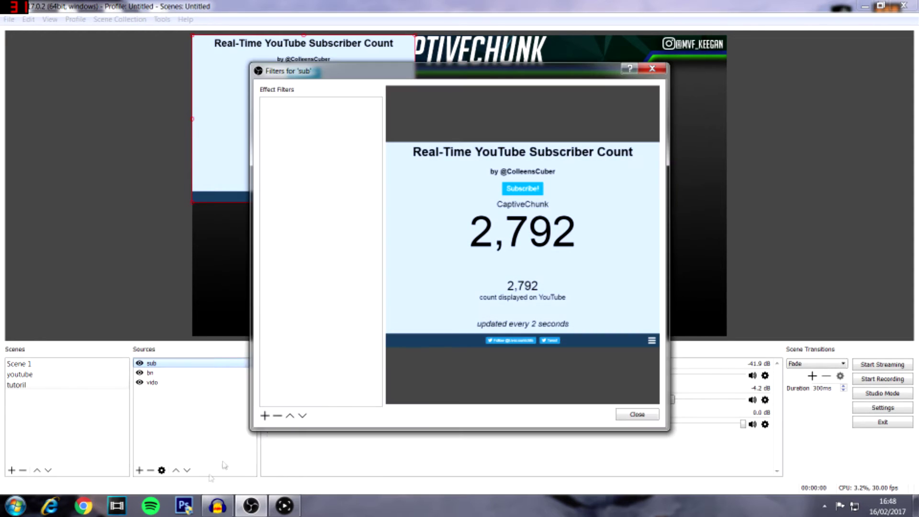
right_click(308, 124)
mouse_move(338, 128)
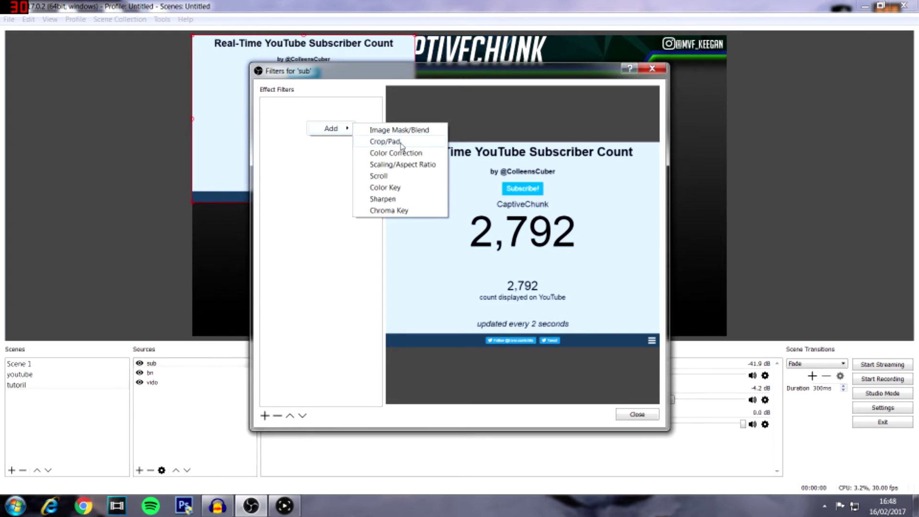
click(385, 142)
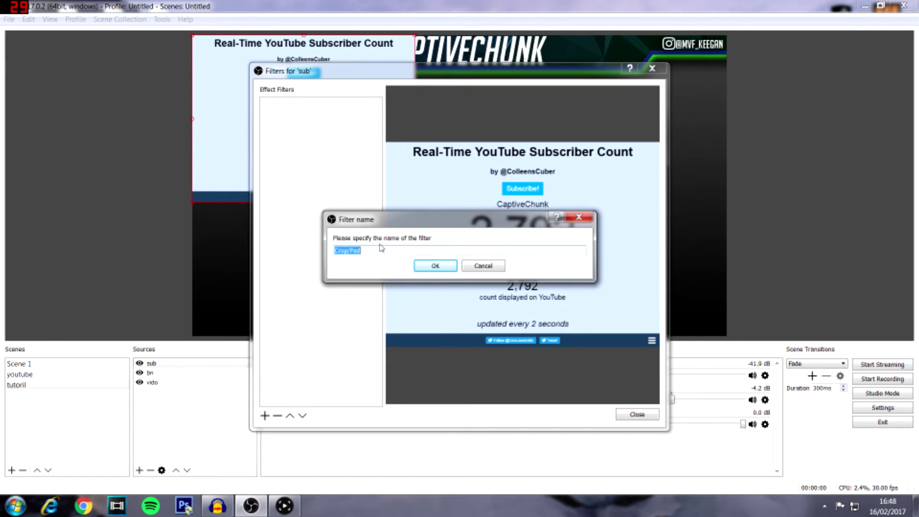
key(Return)
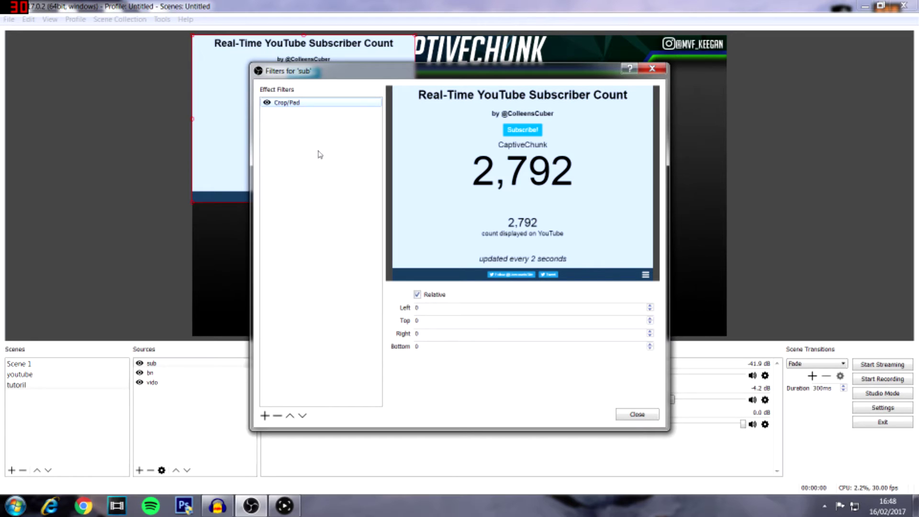
Set the crop to Left 220, Top 210, Right 220 and Bottom 280
double_click(436, 307)
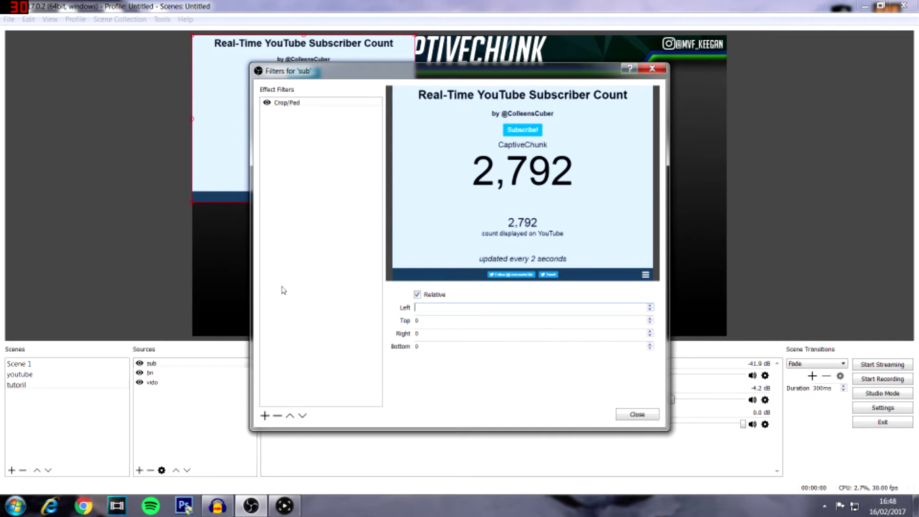
text(200)
key(BackSpace)
key(BackSpace)
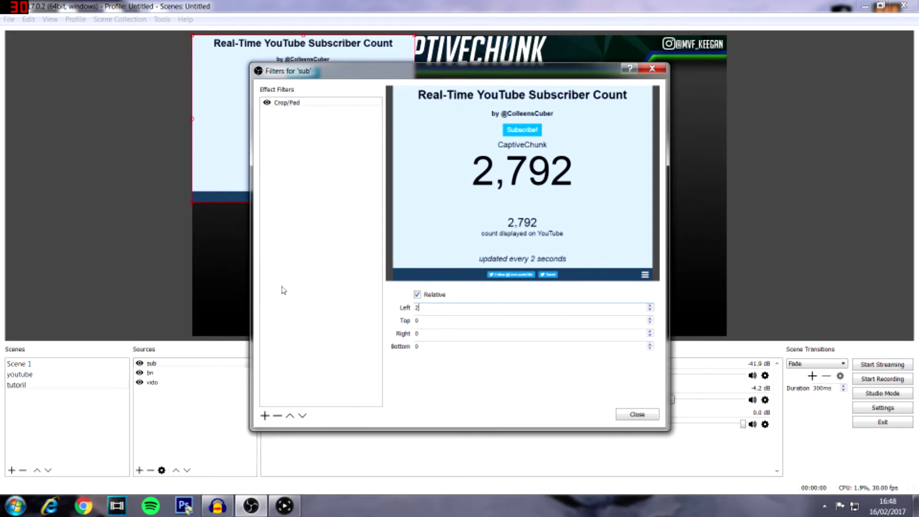
text(220)
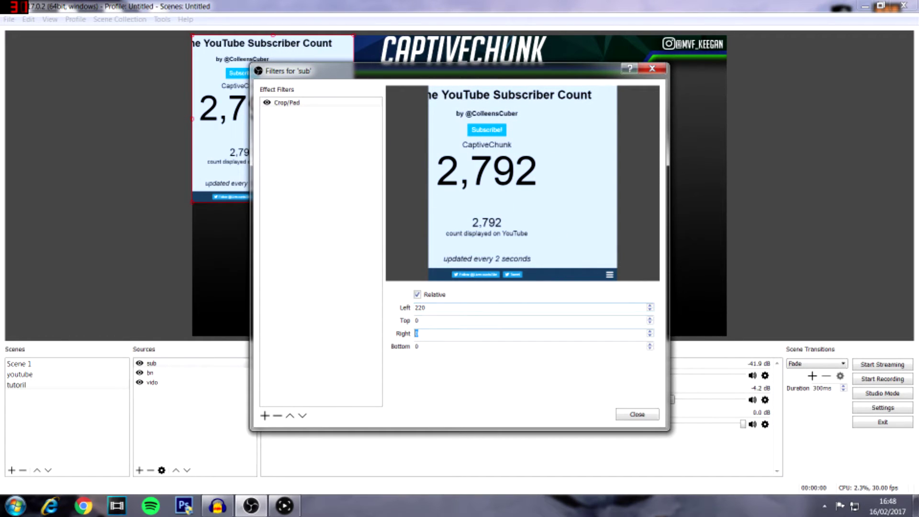
text(220)
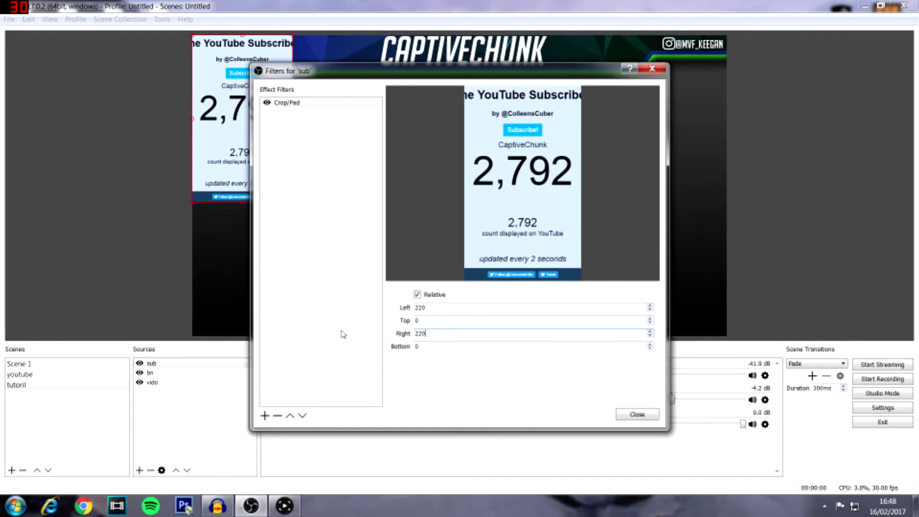
click(419, 320)
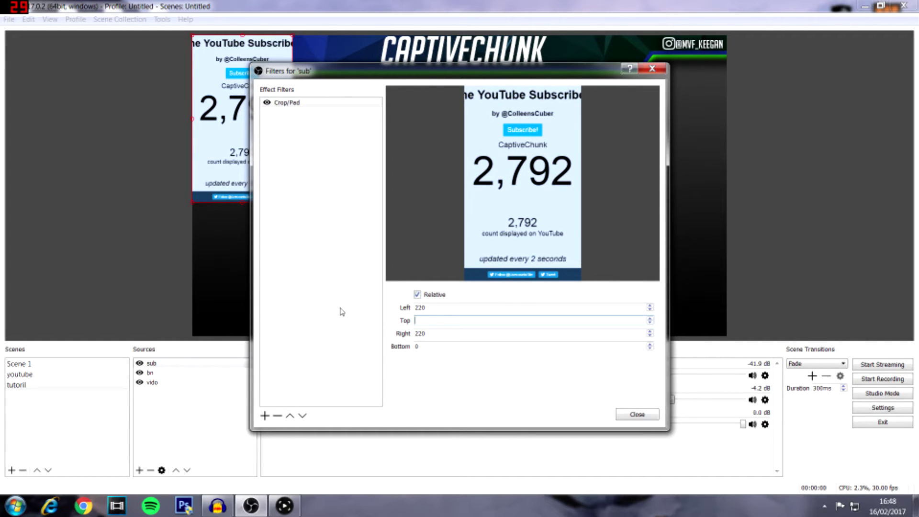
text(200)
key(BackSpace)
key(BackSpace)
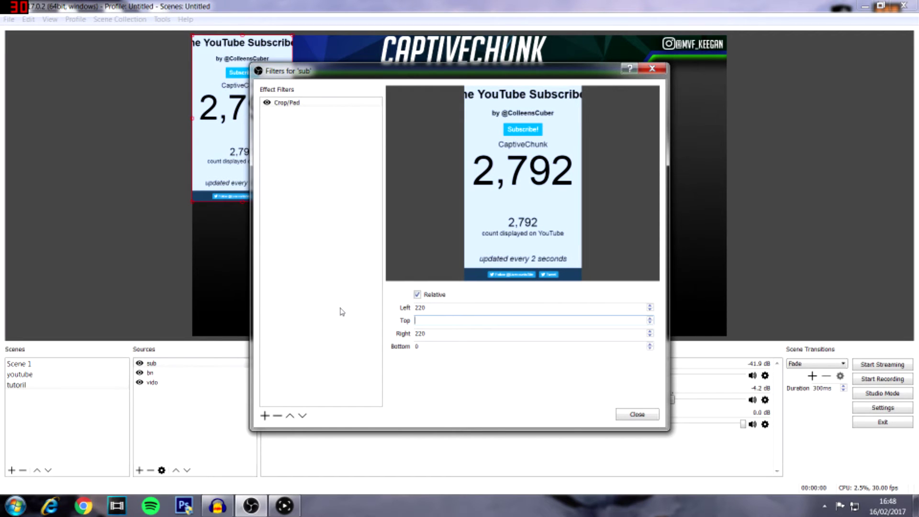
text(190)
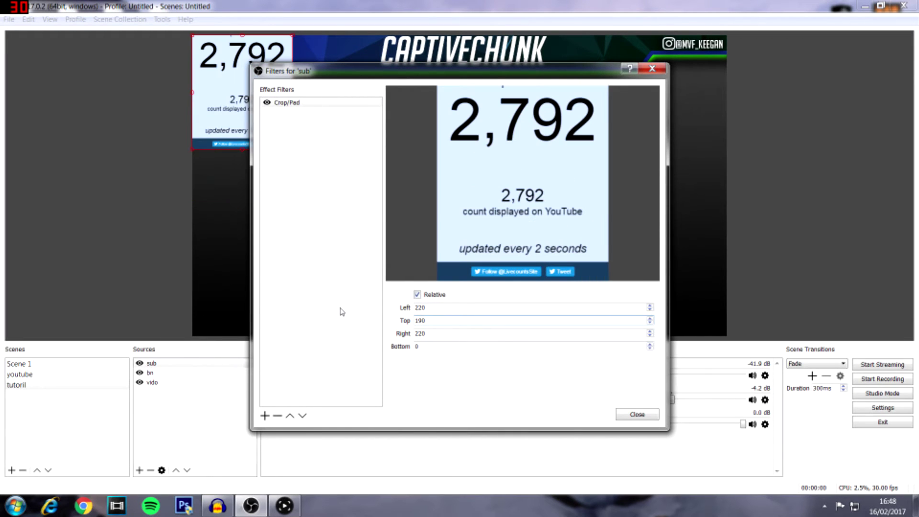
key(BackSpace)
key(BackSpace)
key(BackSpace)
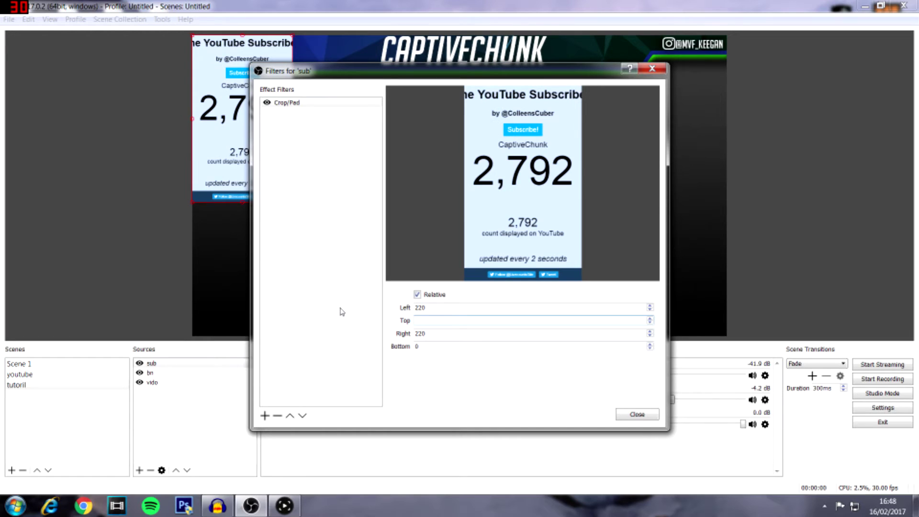
text(220)
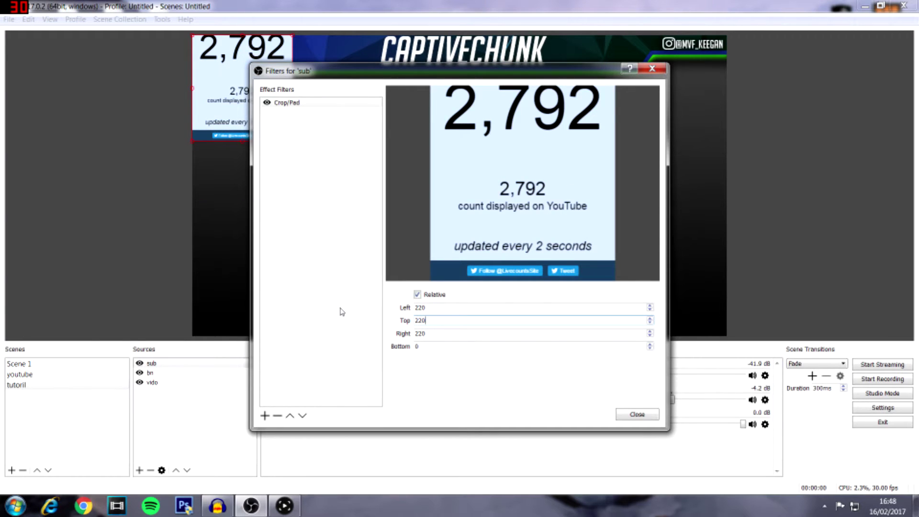
key(BackSpace)
key(BackSpace)
text(10)
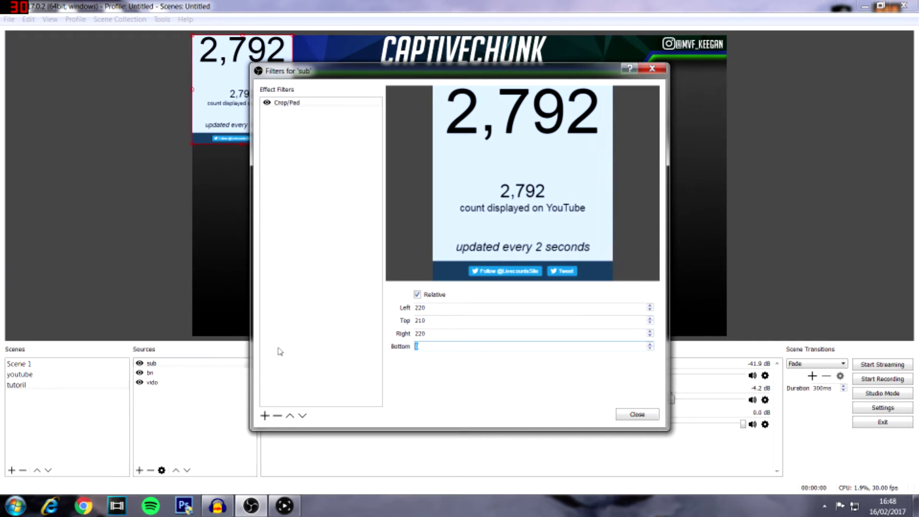
text(2)
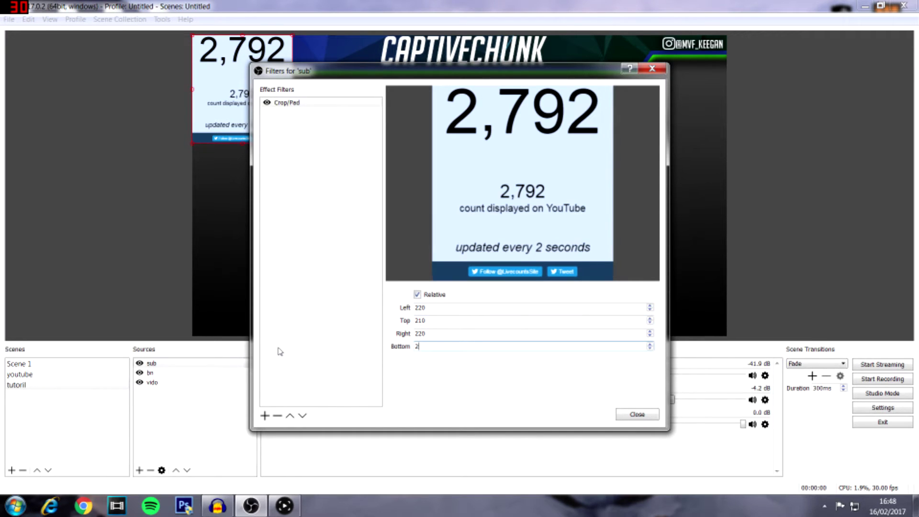
text(50)
key(BackSpace)
key(BackSpace)
key(BackSpace)
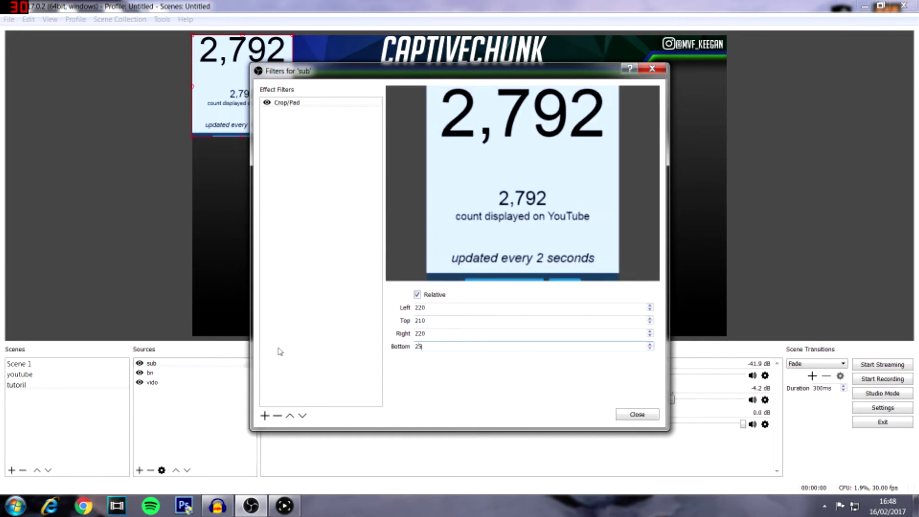
text(70)
key(BackSpace)
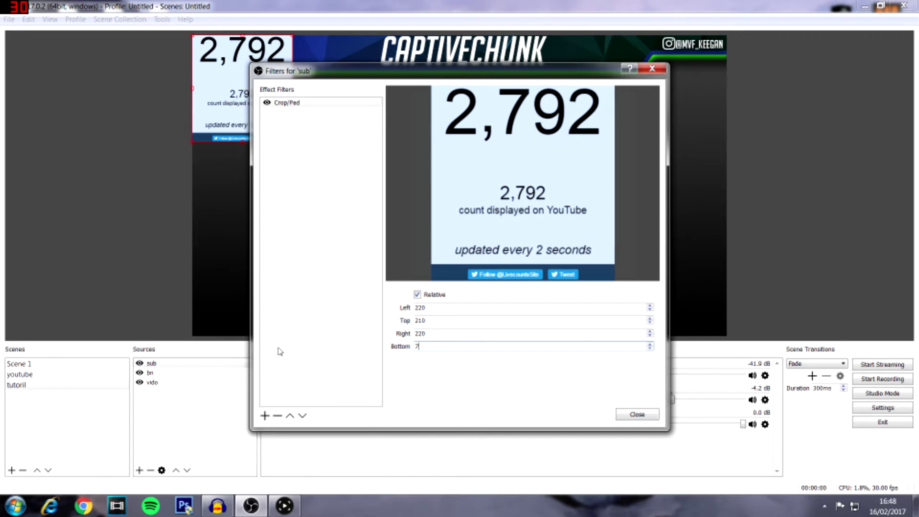
text(2)
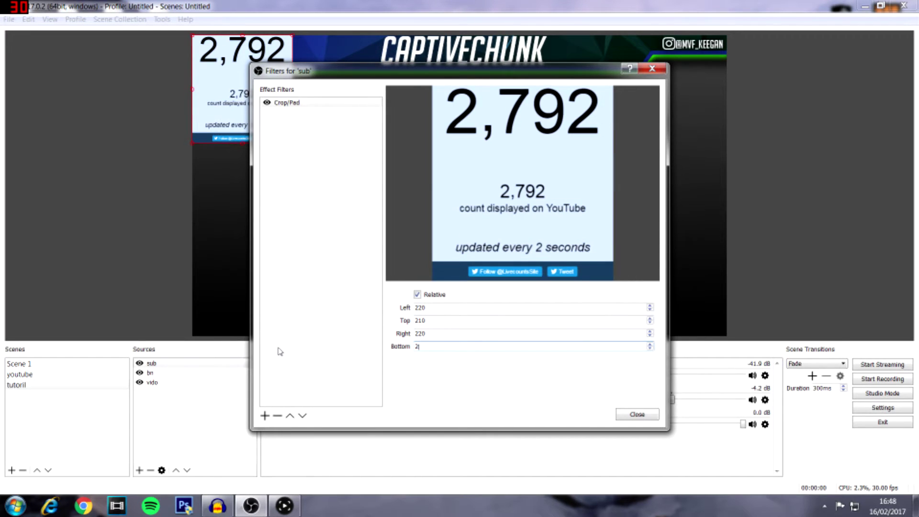
text(80)
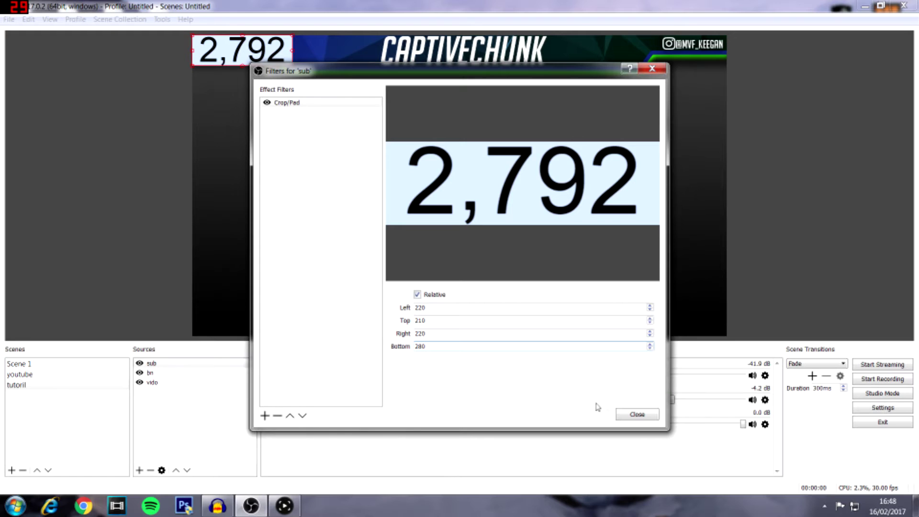
Add a Color Key filter to the counter with Key Color Type set to Custom Color
right_click(302, 128)
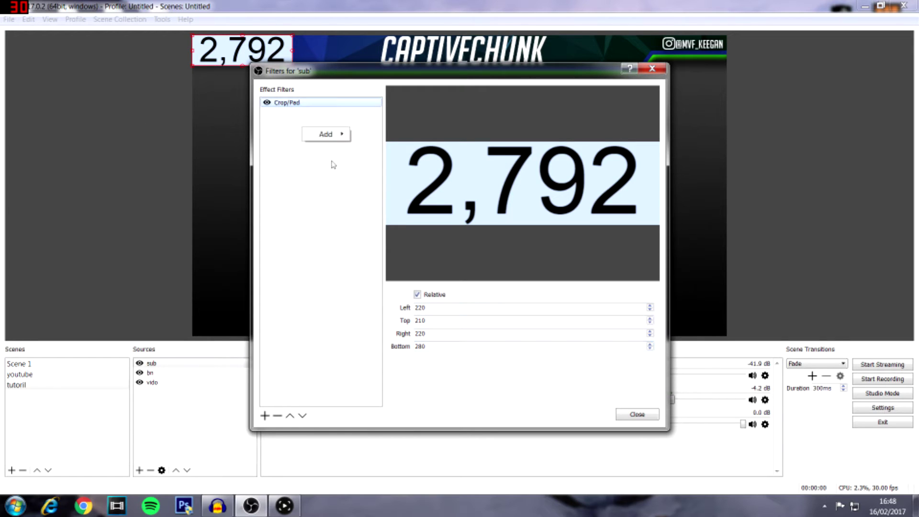
mouse_move(324, 139)
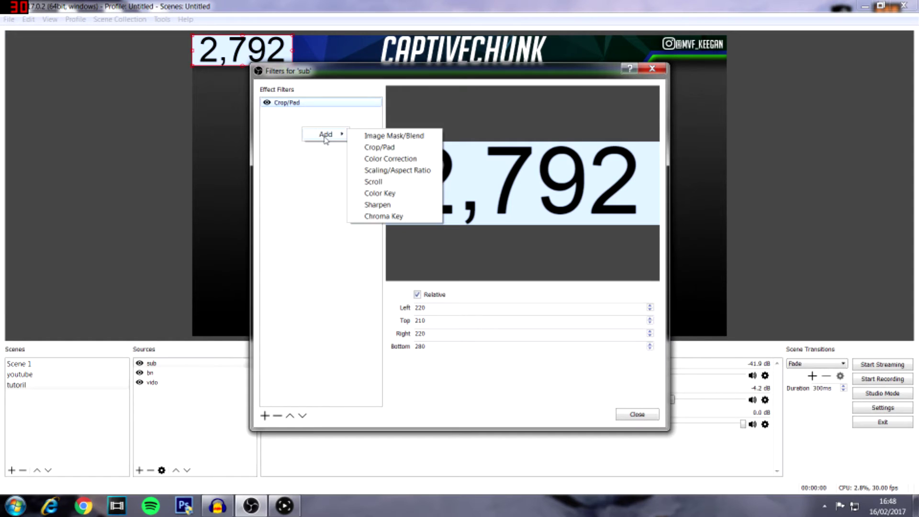
click(389, 193)
click(429, 267)
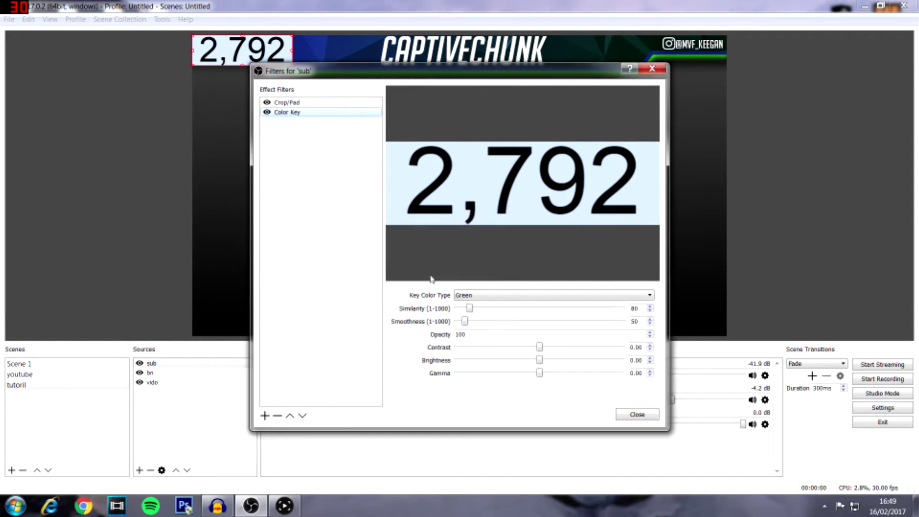
click(505, 296)
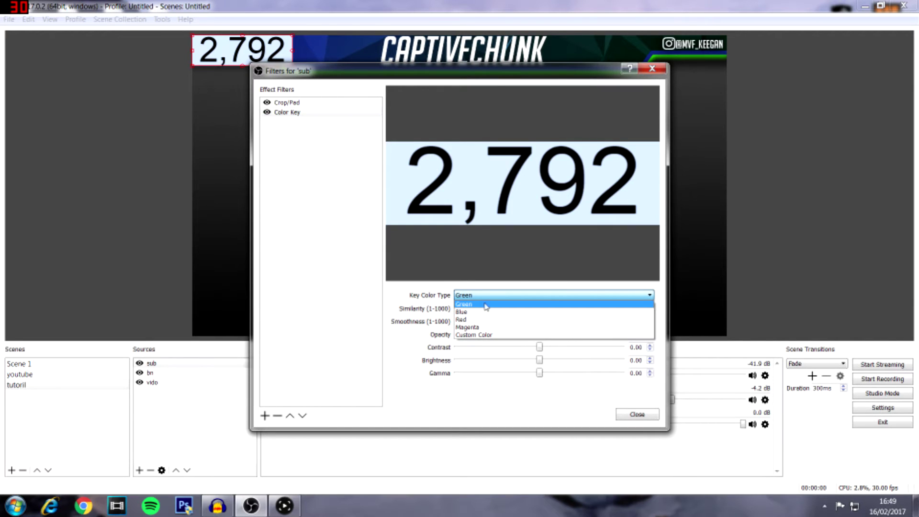
click(477, 335)
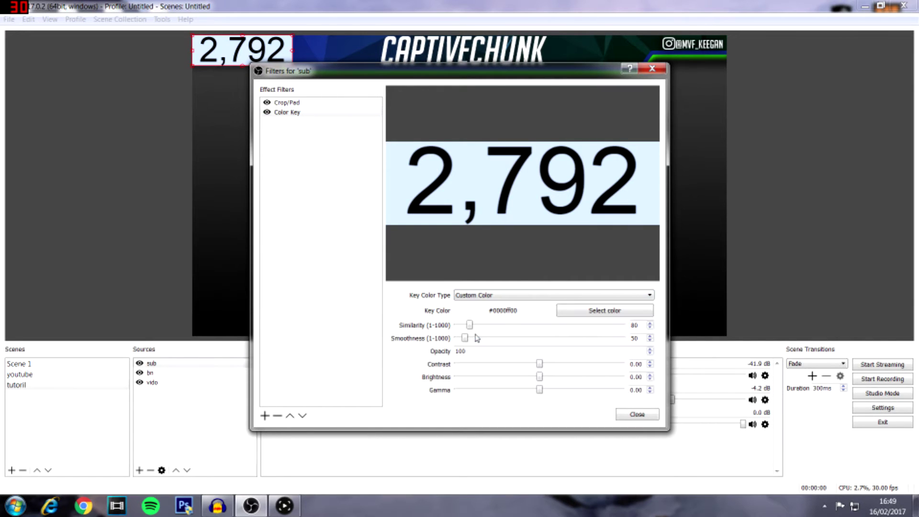
Sample the light-blue page background as the key colour (#ffd0e4fe)
click(600, 311)
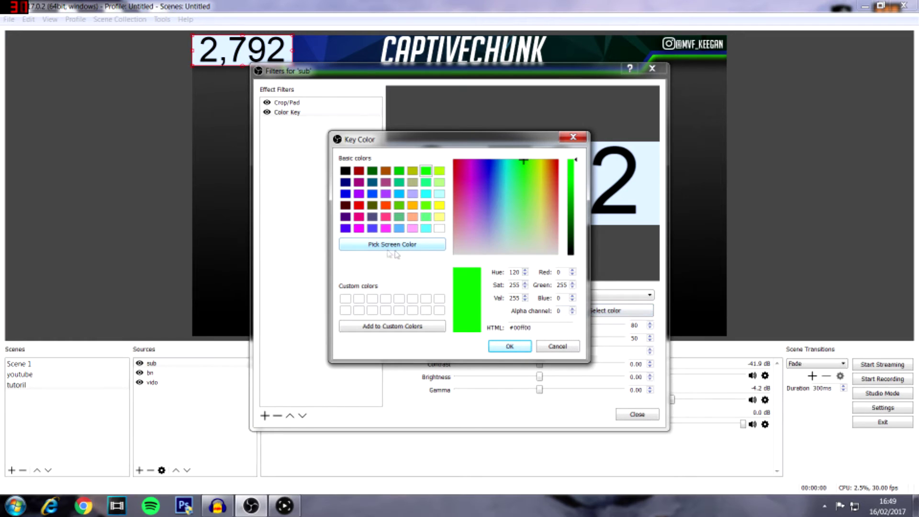
click(388, 250)
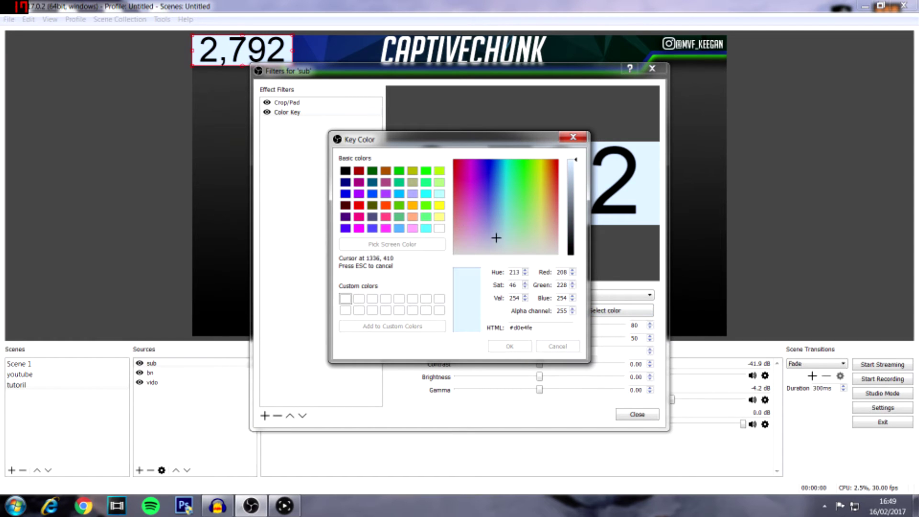
click(646, 187)
click(511, 347)
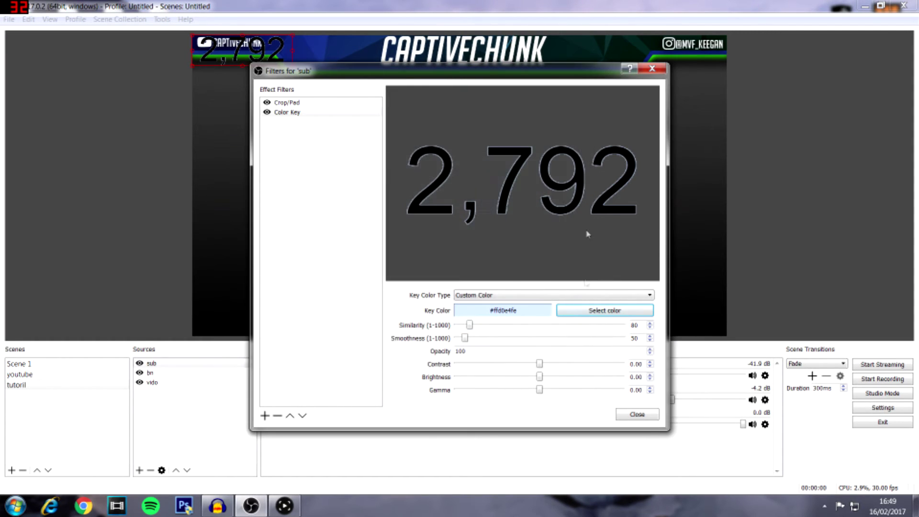
drag(314, 72, 485, 76)
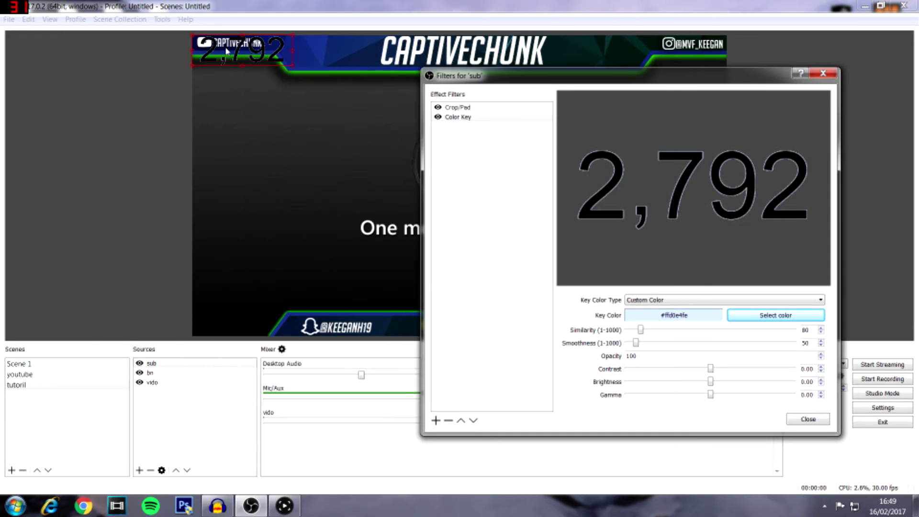
Close the Filters window and fit the 2,792 counter into the orange bottom slot
drag(228, 50, 262, 196)
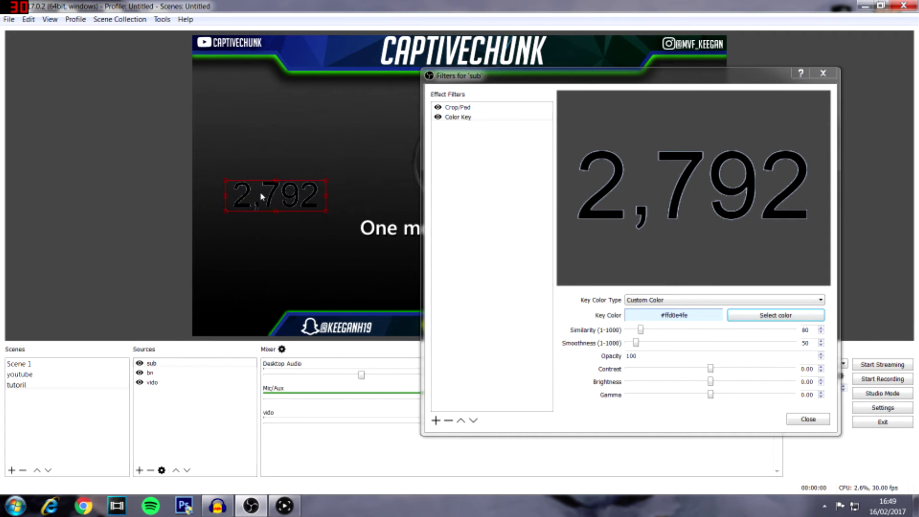
click(823, 73)
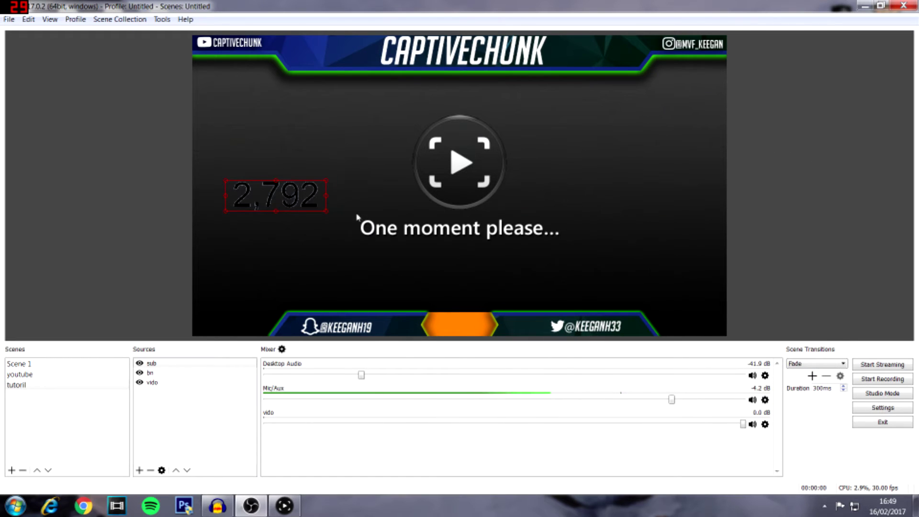
drag(326, 212, 469, 327)
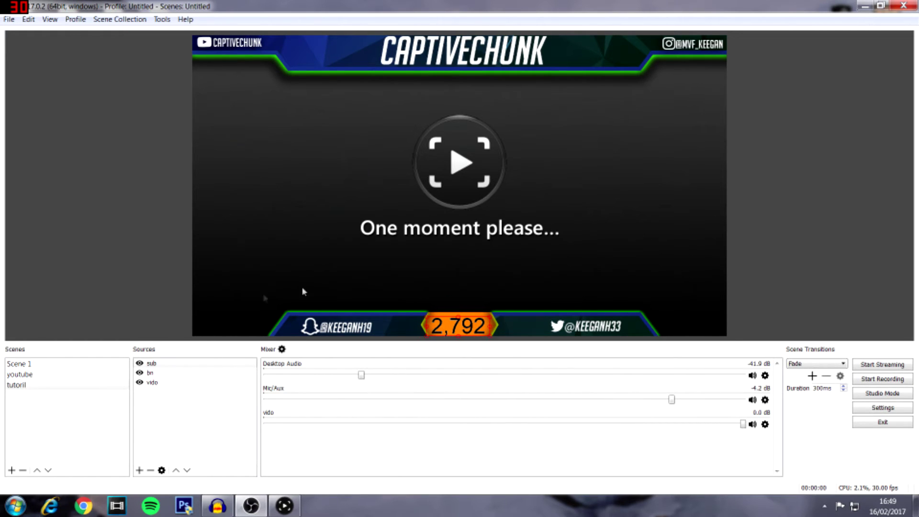
Add a Text (GDI+) source named 'psn >' followed by the PSN username
right_click(150, 409)
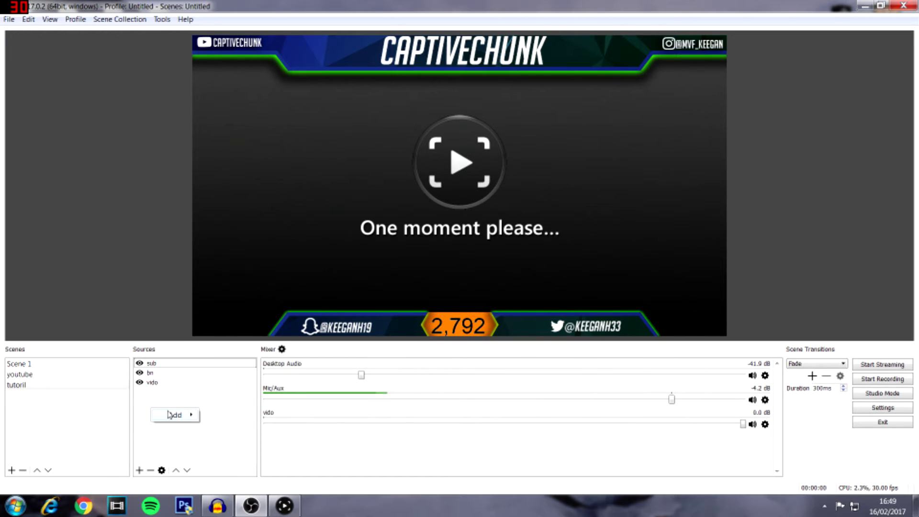
mouse_move(171, 415)
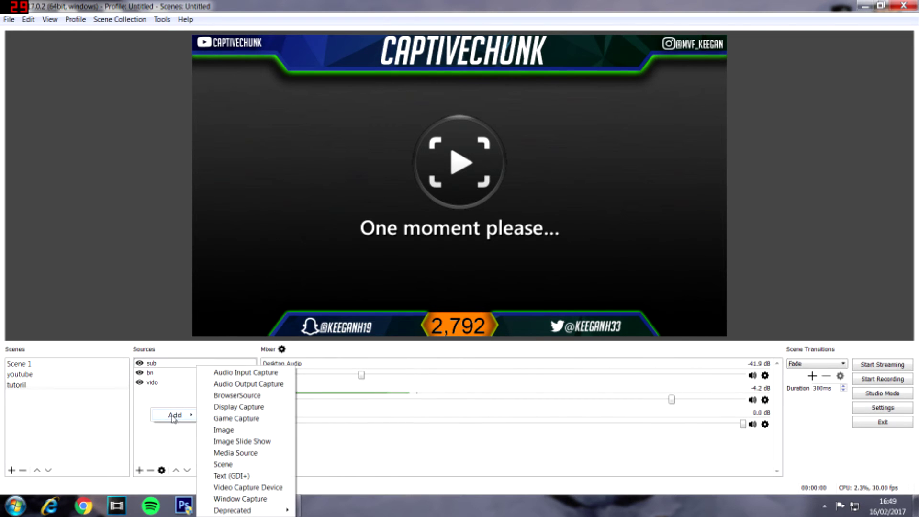
click(240, 477)
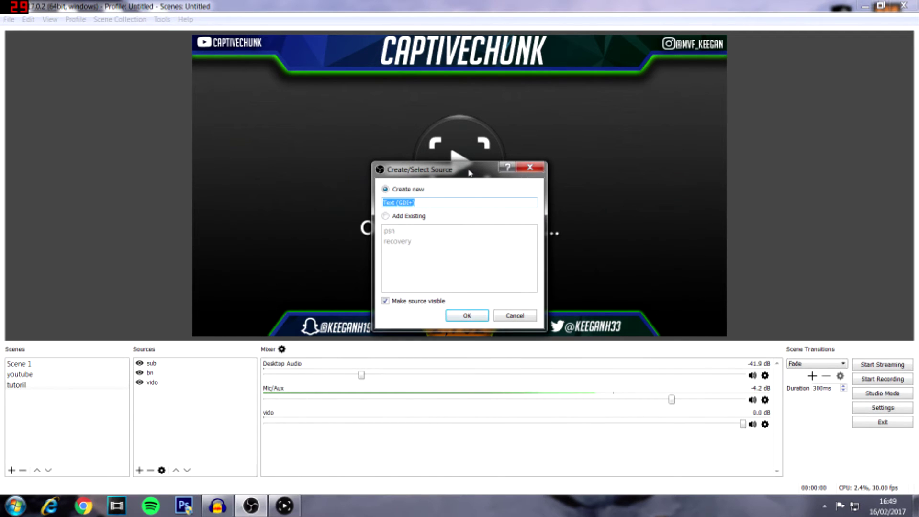
key(BackSpace)
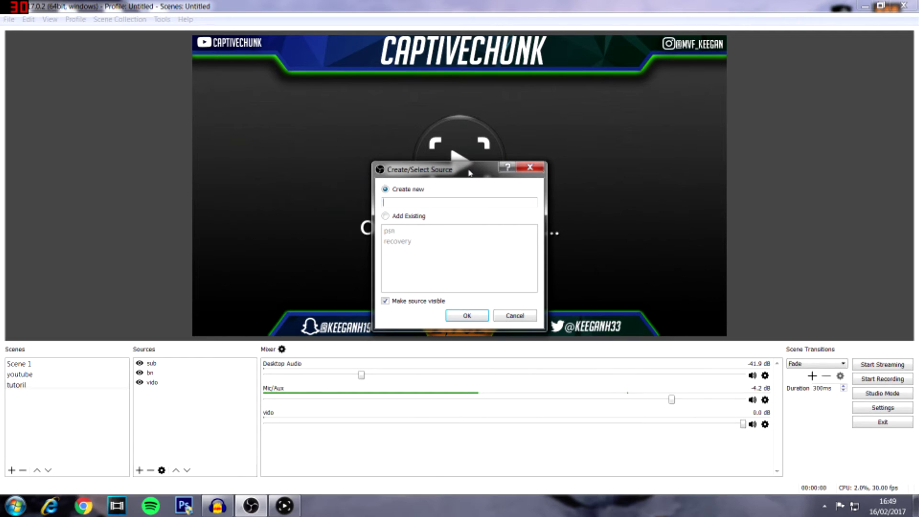
text(sn > ke)
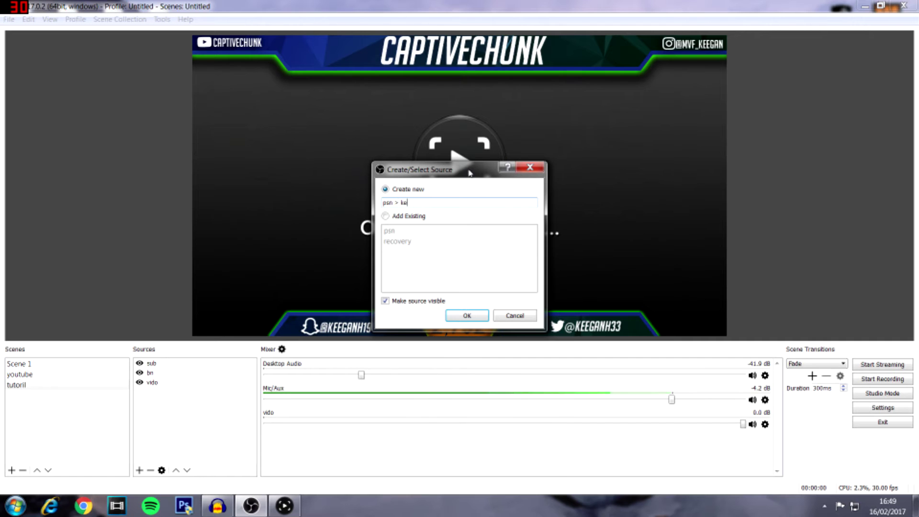
text(vin123)
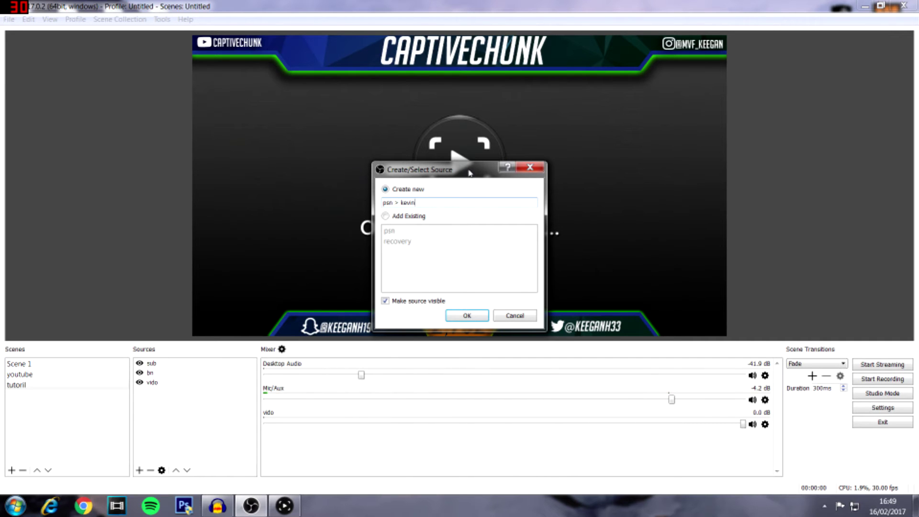
Create the text source and set its font to Arial Bold
click(479, 317)
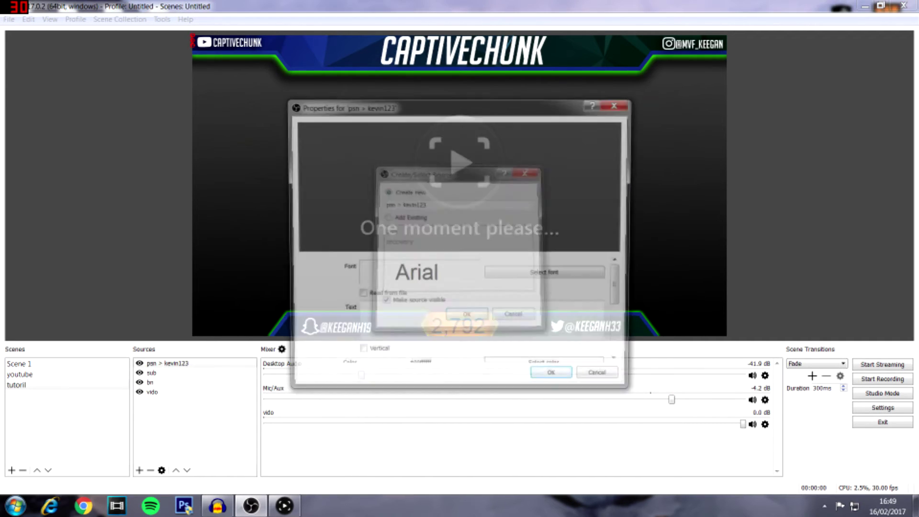
click(544, 286)
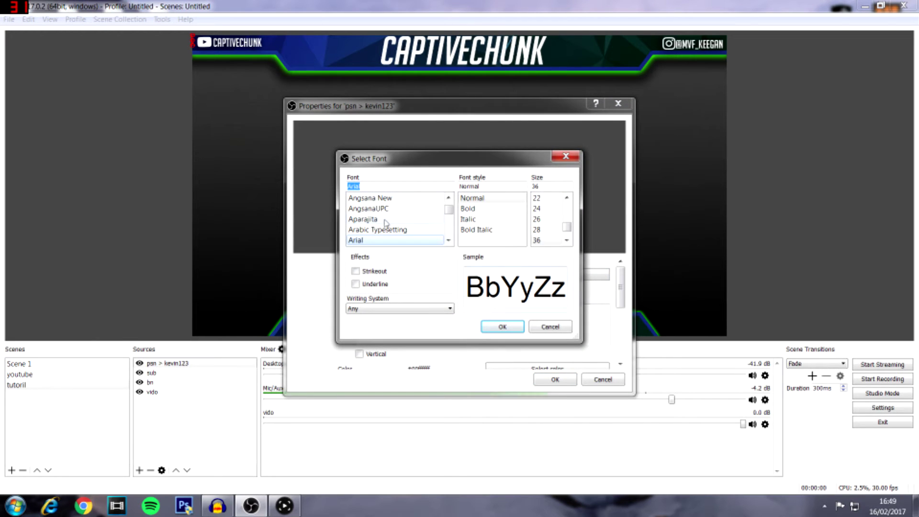
click(517, 210)
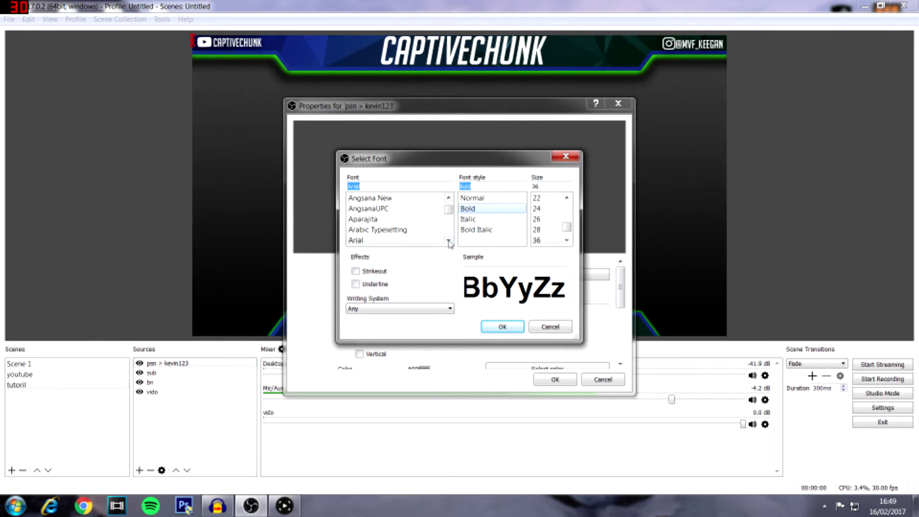
click(501, 328)
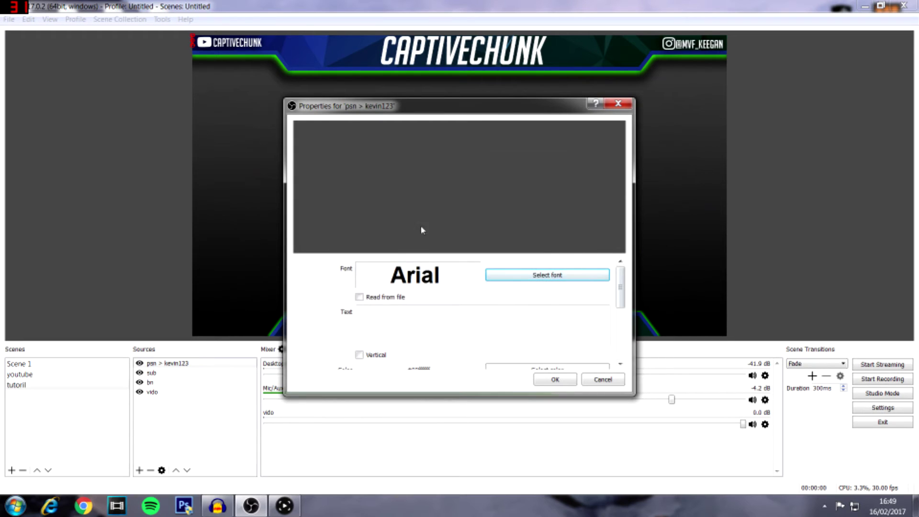
Enter the PSN username as the displayed text, leaving Vertical off
scroll(618, 302, down, 1)
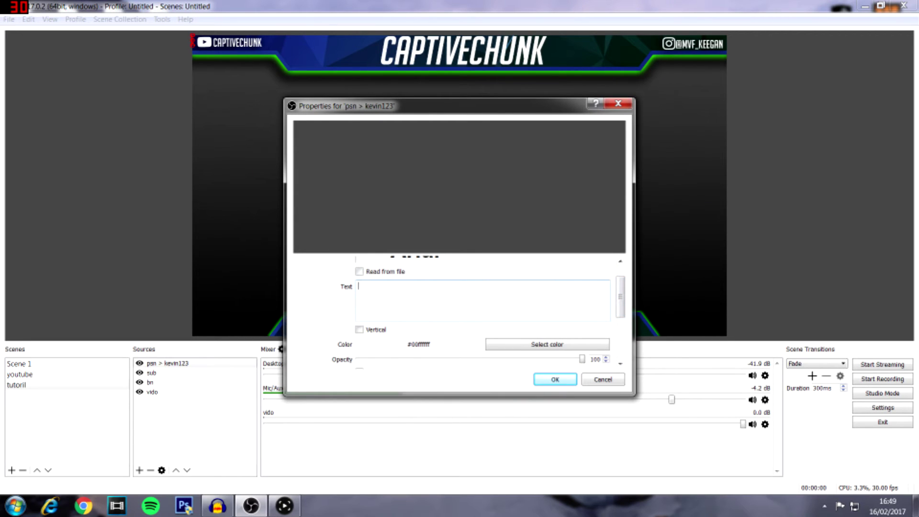
text(kevi)
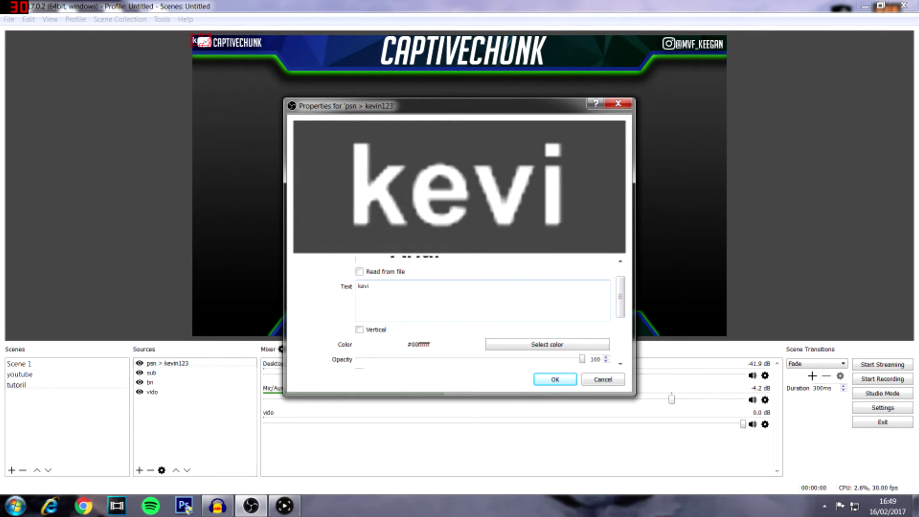
text(n123)
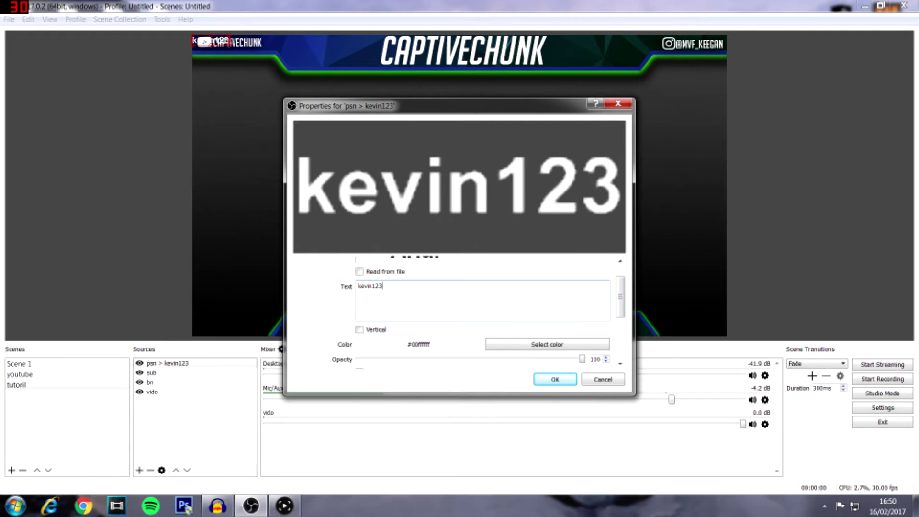
click(360, 330)
click(360, 330)
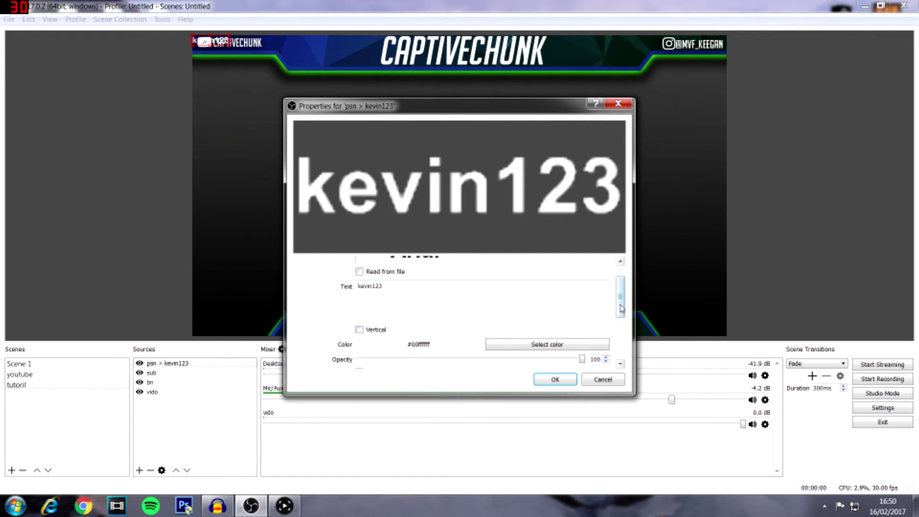
scroll(584, 321, down, 2)
Colour the username text green and move it to the canvas's left side
click(581, 317)
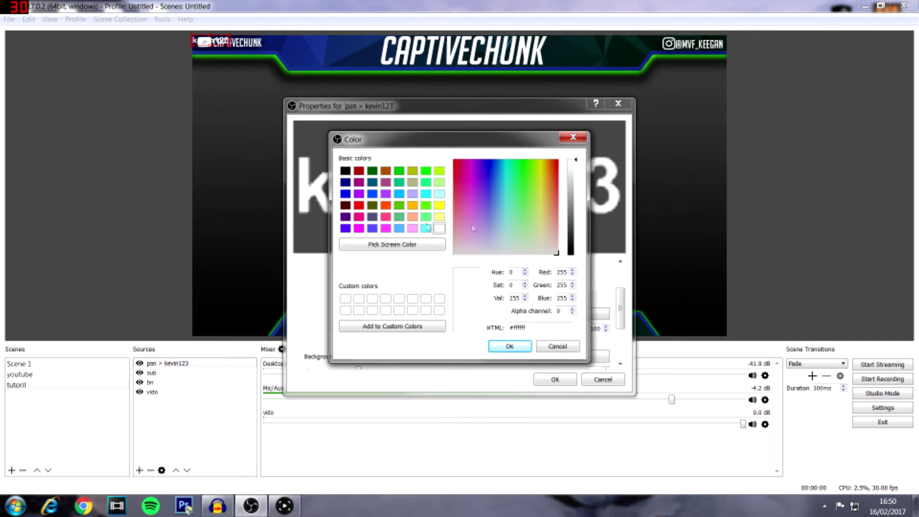
drag(548, 218, 557, 161)
drag(521, 229, 527, 165)
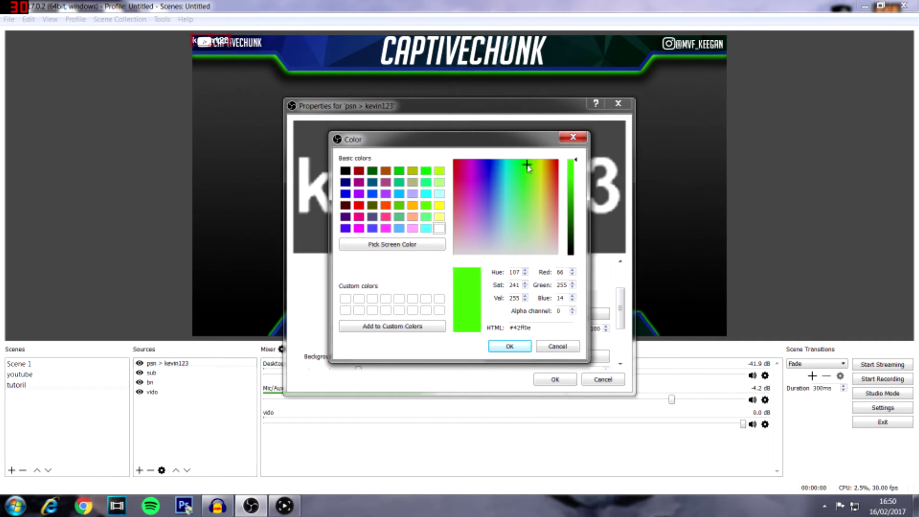
click(510, 346)
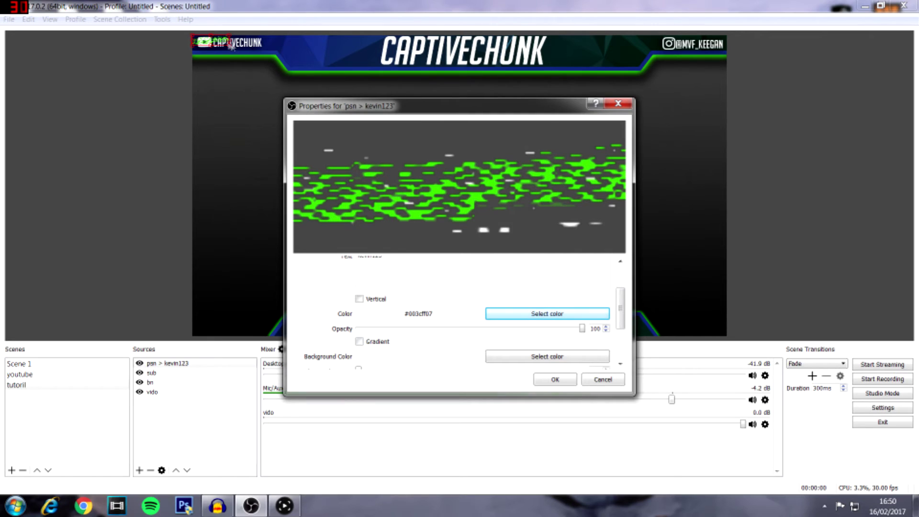
drag(231, 45, 241, 159)
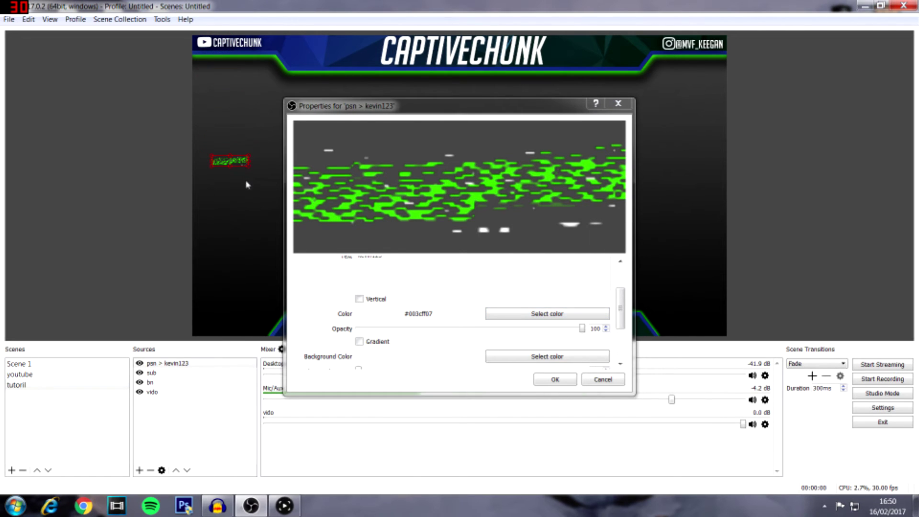
drag(621, 312, 624, 287)
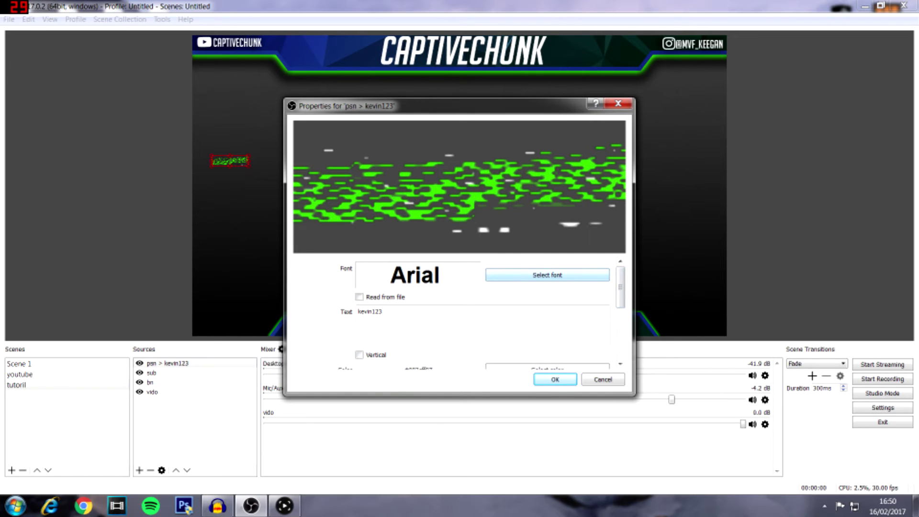
Give the text a blue background colour, keeping the Arial Bold font
click(550, 282)
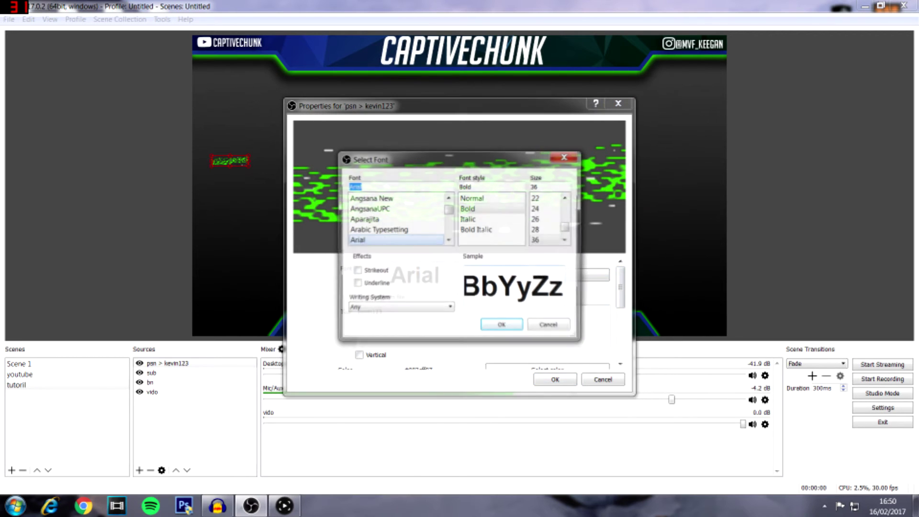
click(490, 327)
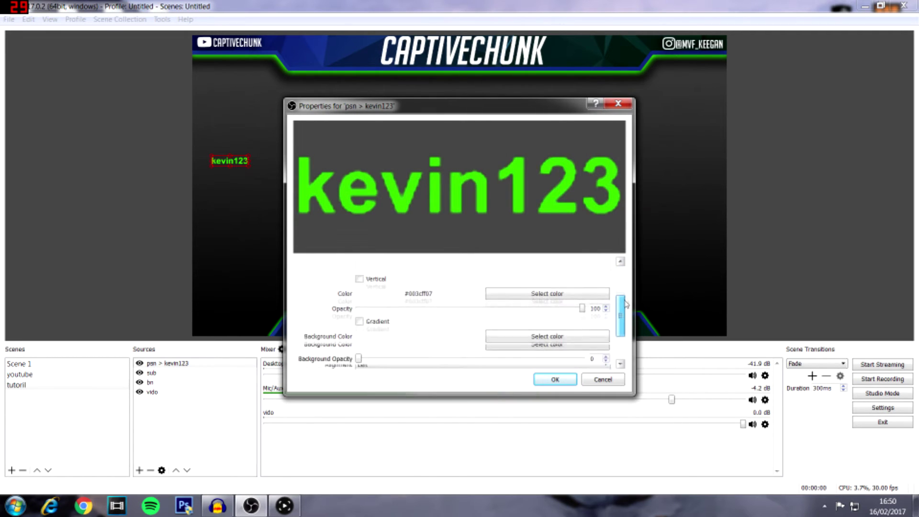
scroll(626, 304, down, 1)
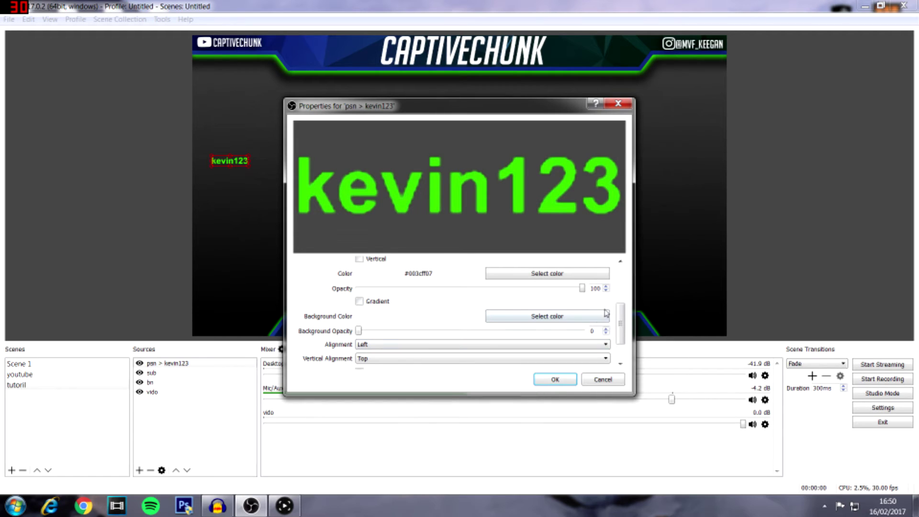
scroll(620, 323, down, 1)
click(547, 307)
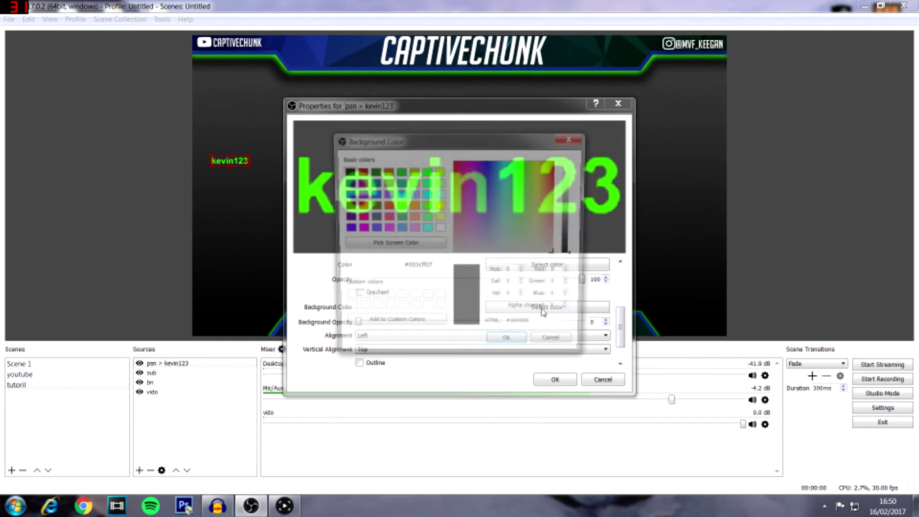
click(387, 230)
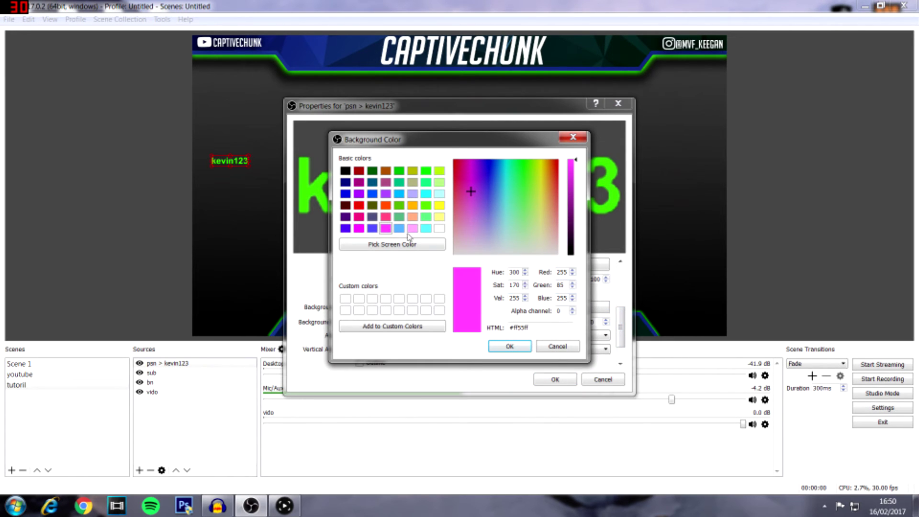
drag(479, 226, 489, 159)
click(510, 346)
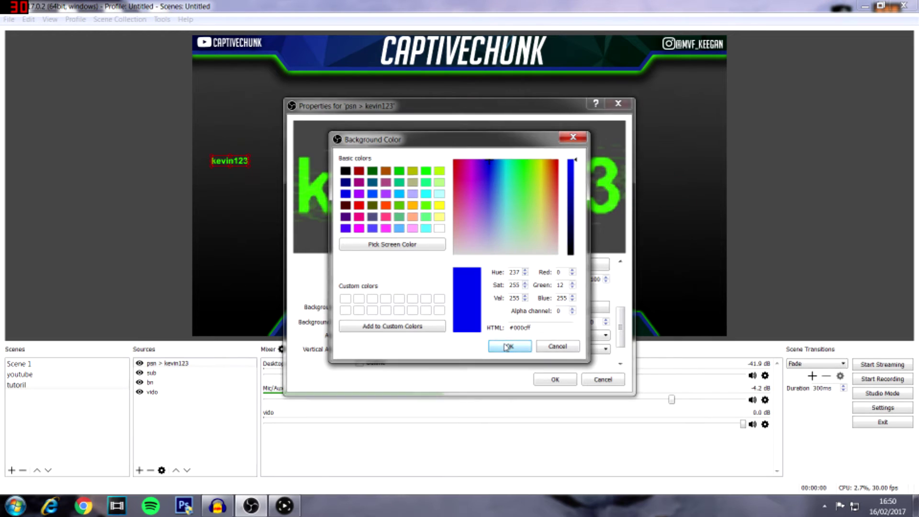
scroll(571, 274, up, 5)
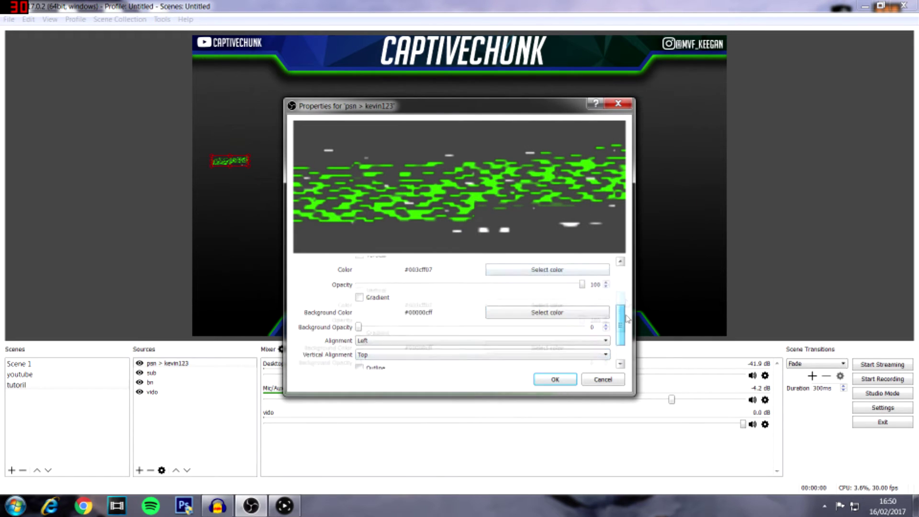
click(548, 274)
click(494, 325)
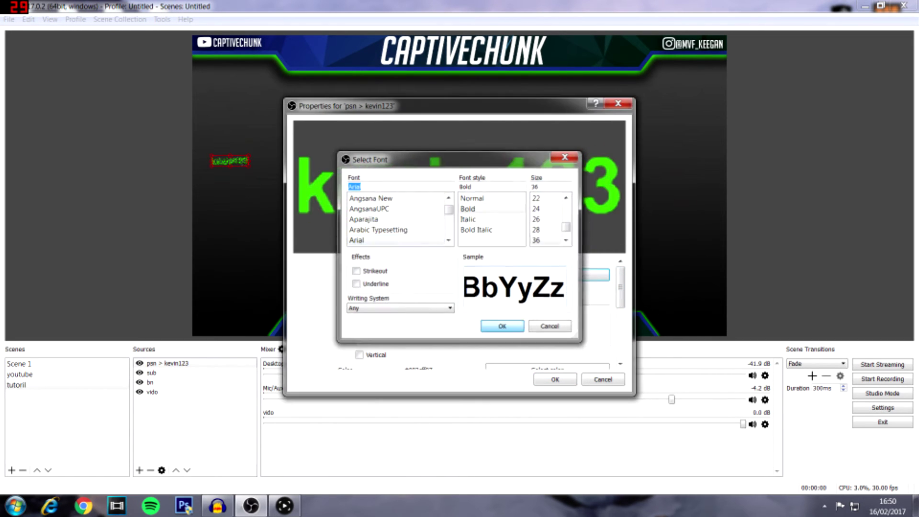
drag(622, 295, 624, 344)
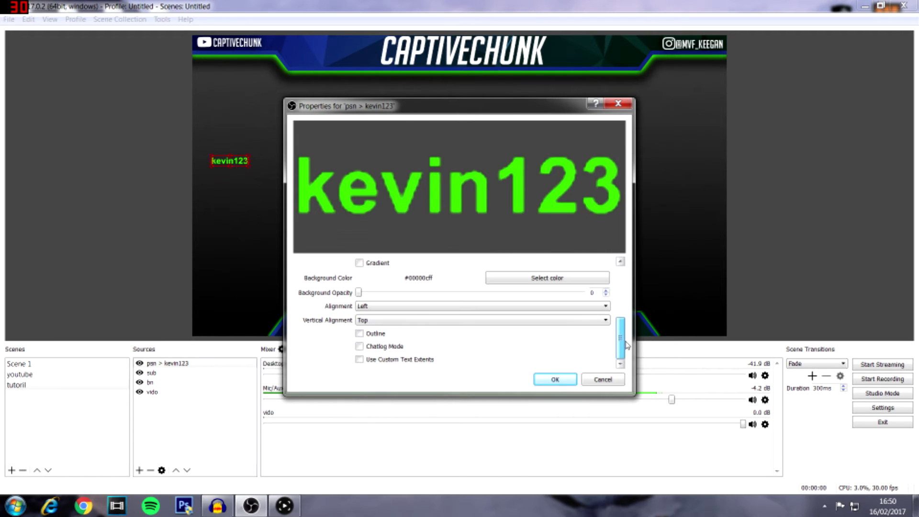
Add a size-2 red outline (#00ff0000) to the username text and apply the properties
click(378, 337)
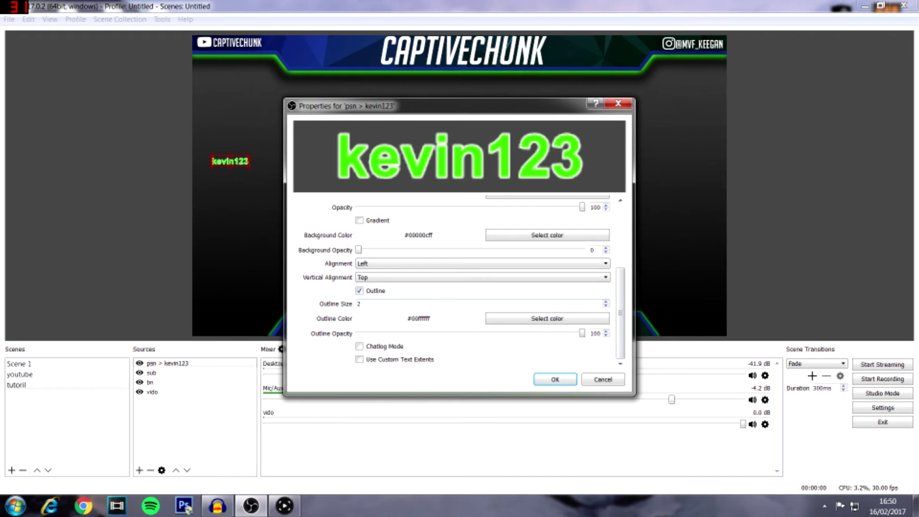
click(561, 320)
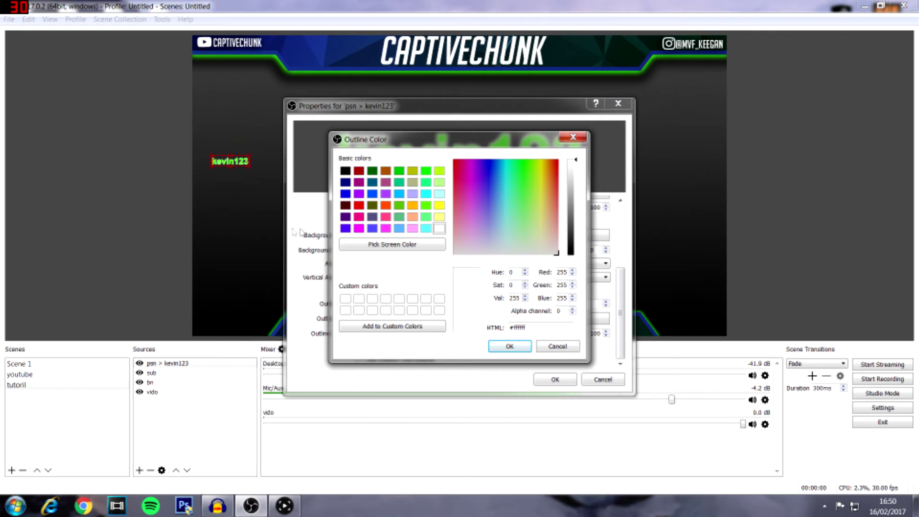
click(359, 206)
click(510, 346)
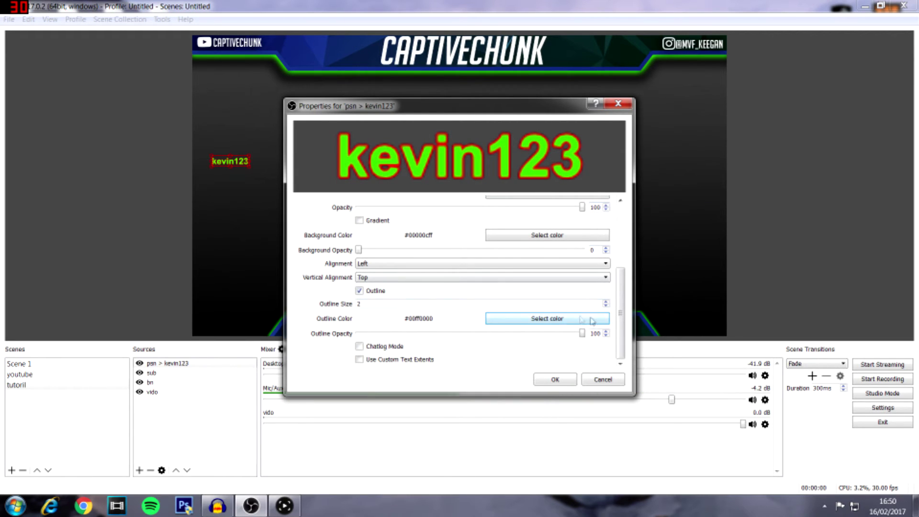
click(606, 331)
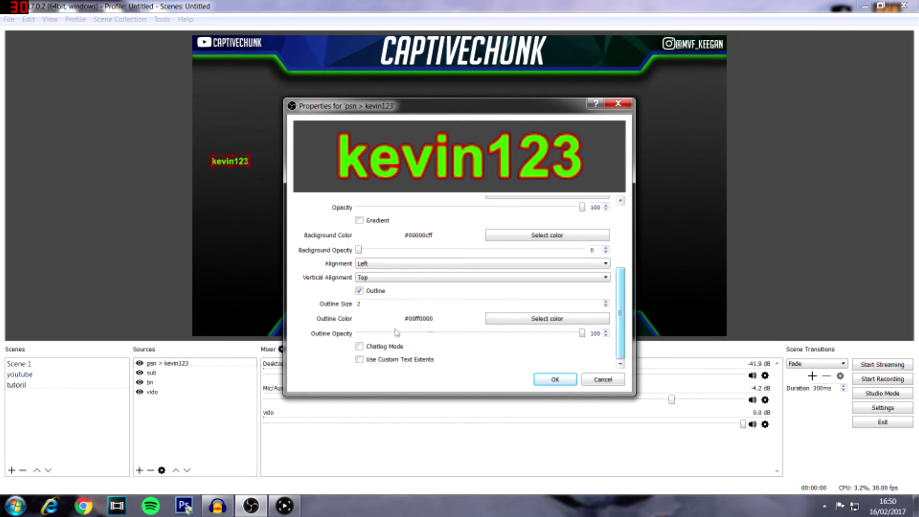
click(555, 381)
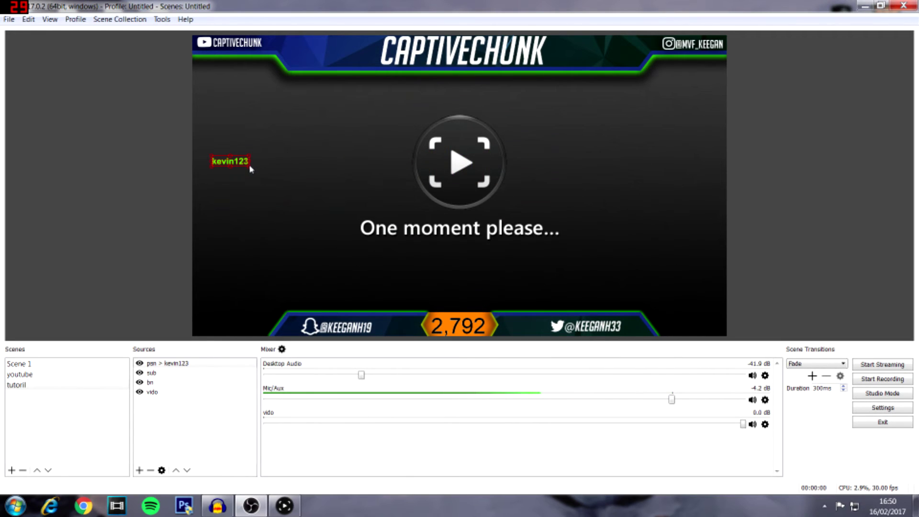
Enlarge the username label and place it bottom-left, just above the lower banner
drag(249, 165, 287, 288)
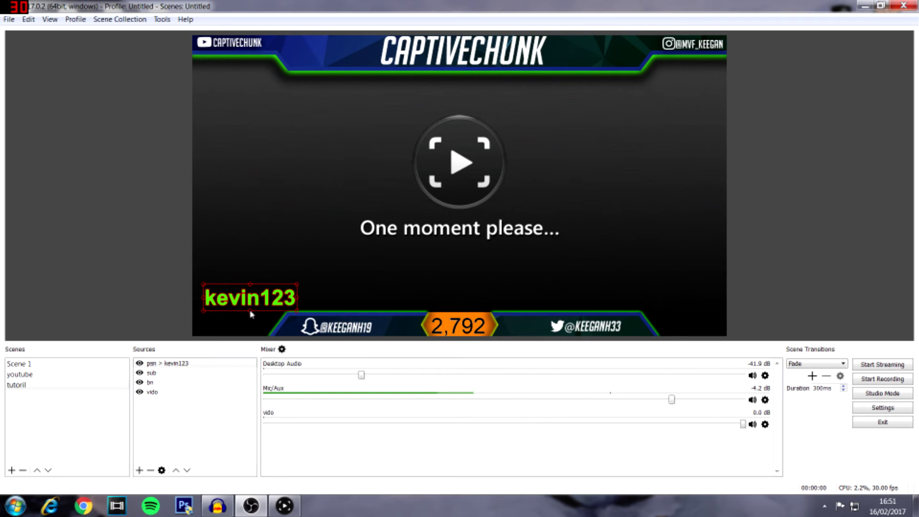
drag(256, 293, 236, 294)
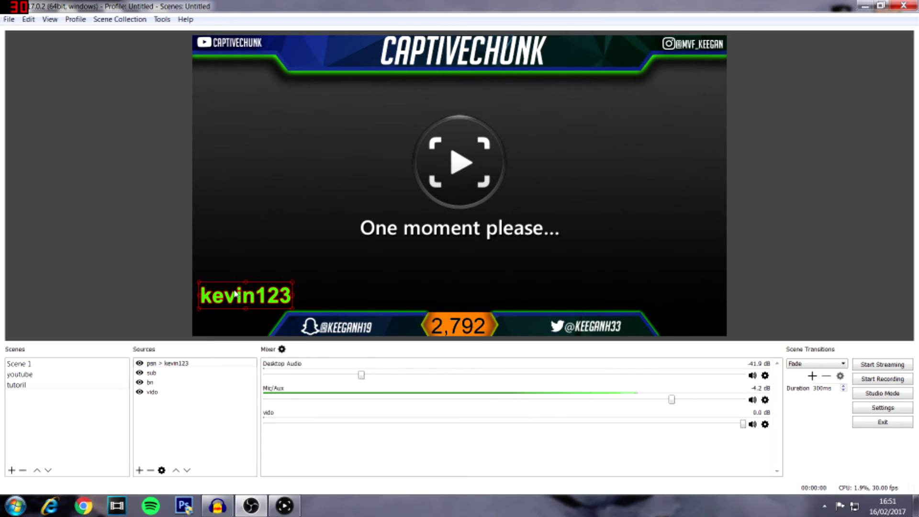
click(211, 421)
Add image source 'cid' showing cid cover.jpg, shrunk into the bottom-right corner
right_click(182, 413)
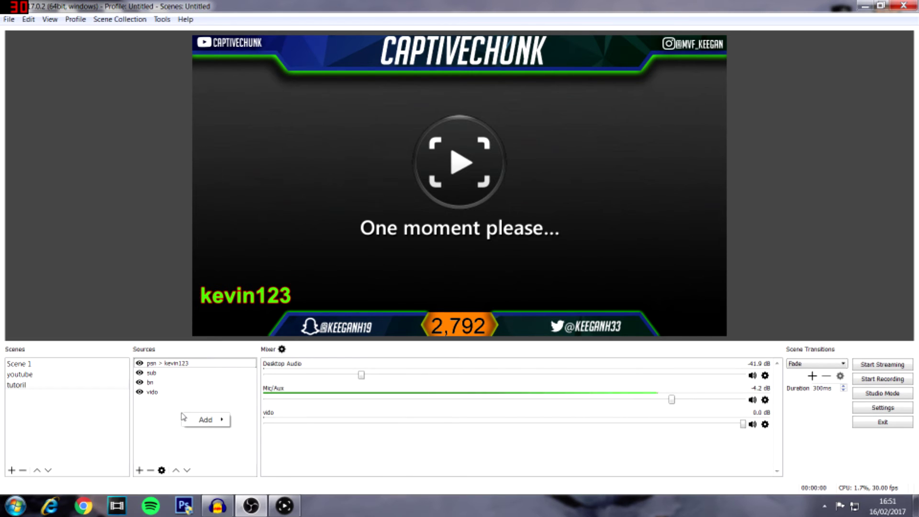
mouse_move(210, 425)
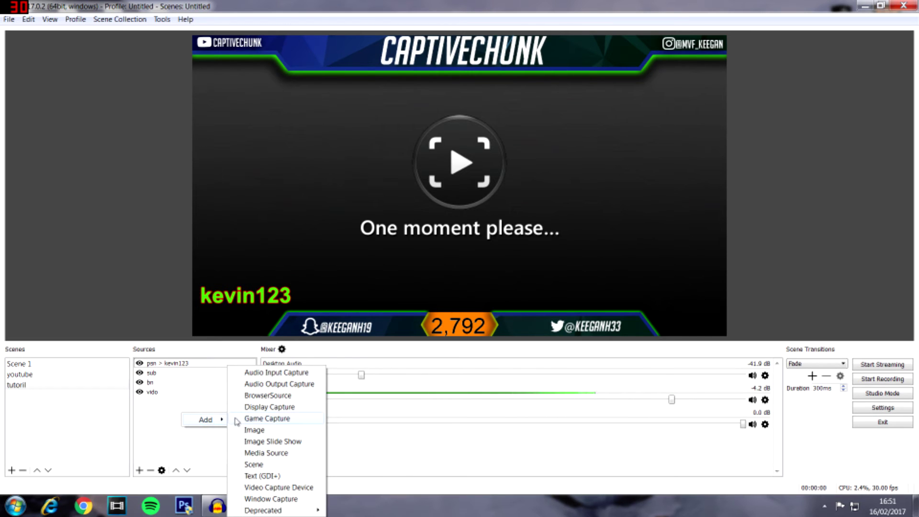
click(271, 430)
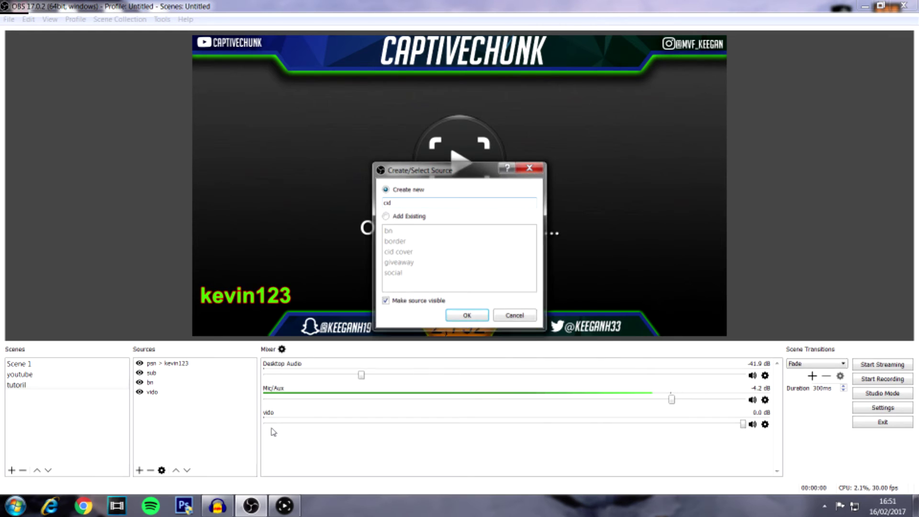
key(Return)
click(598, 310)
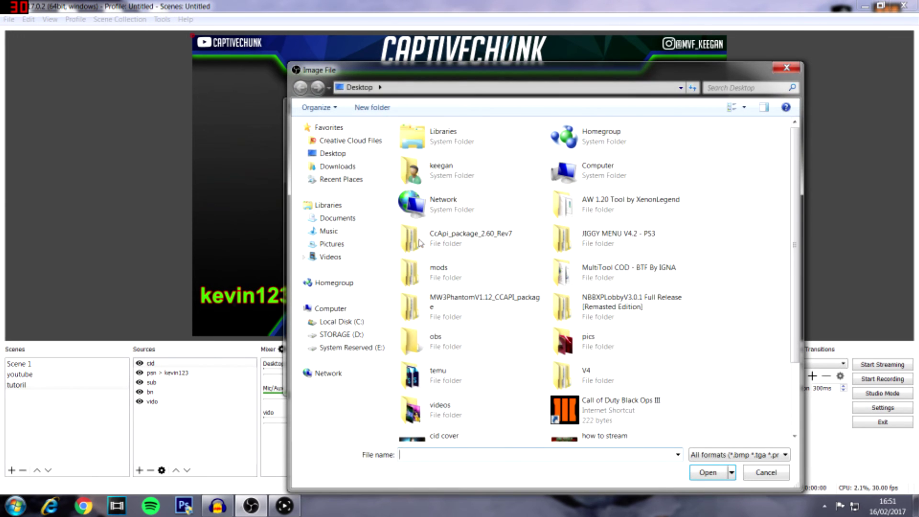
drag(797, 233, 796, 300)
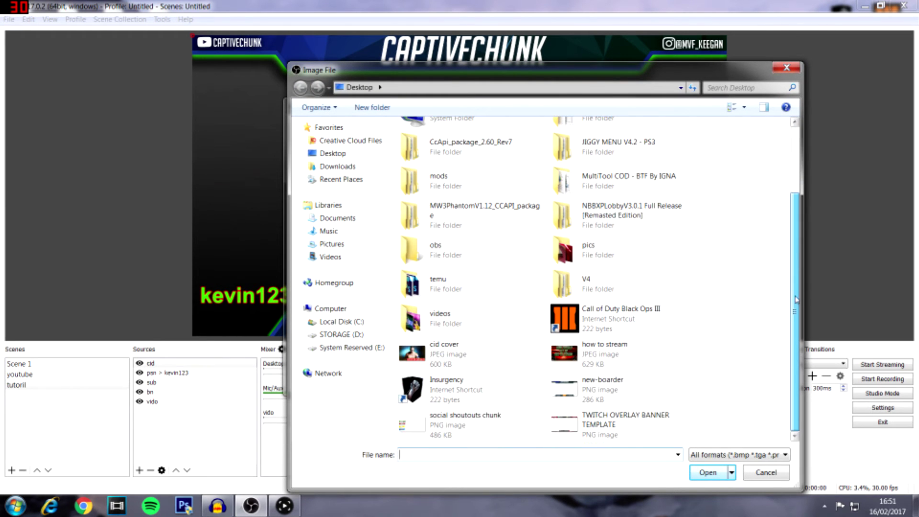
double_click(460, 352)
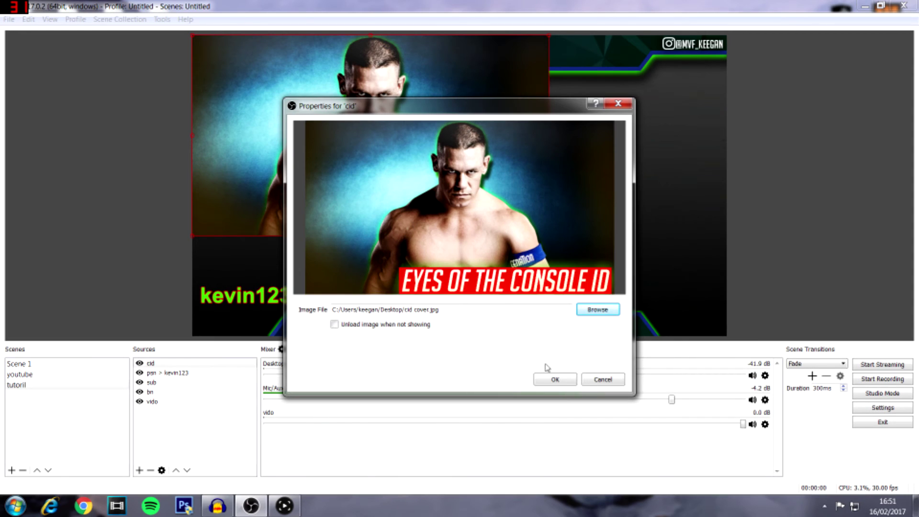
click(553, 380)
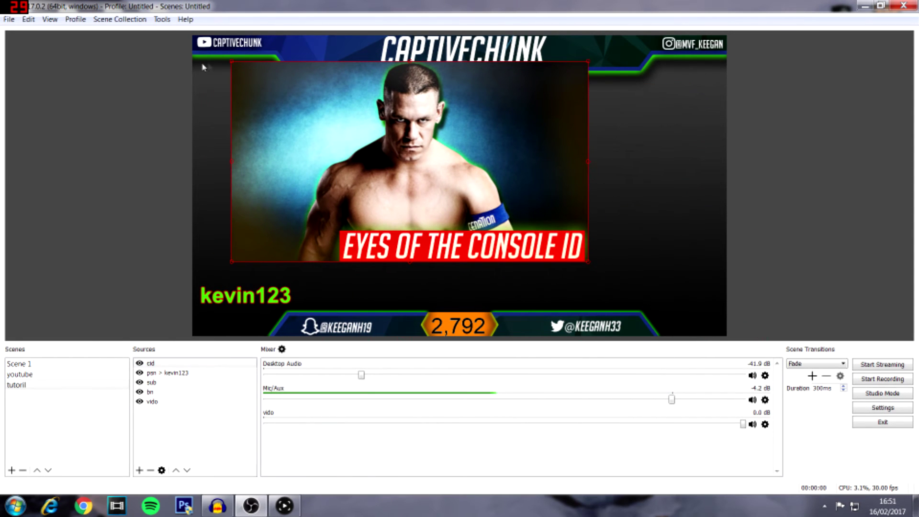
drag(232, 62, 346, 139)
drag(398, 221, 537, 295)
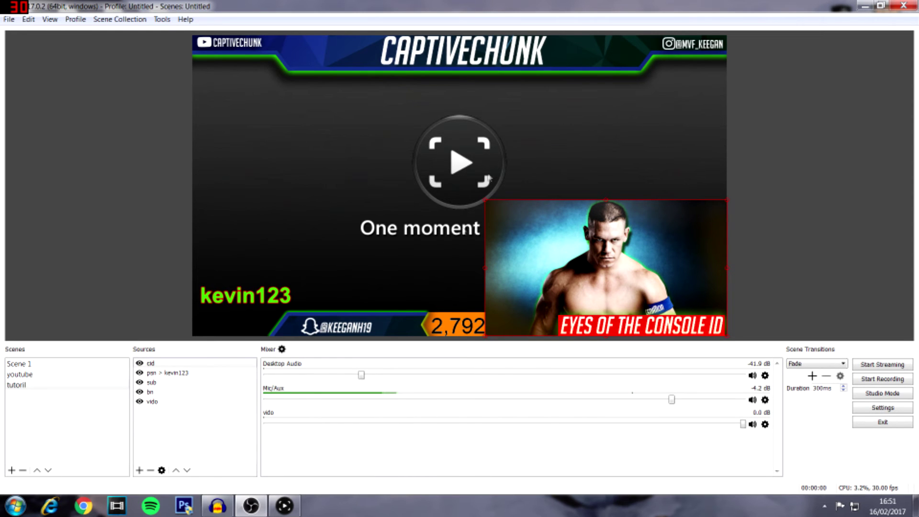
Nudge cid flush into the corner; lower vido to about -46 dB and Desktop Audio to -48 dB
mouse_move(593, 254)
mouse_down()
mouse_move(284, 96)
mouse_move(431, 249)
mouse_move(612, 254)
mouse_move(530, 244)
mouse_move(594, 256)
mouse_up()
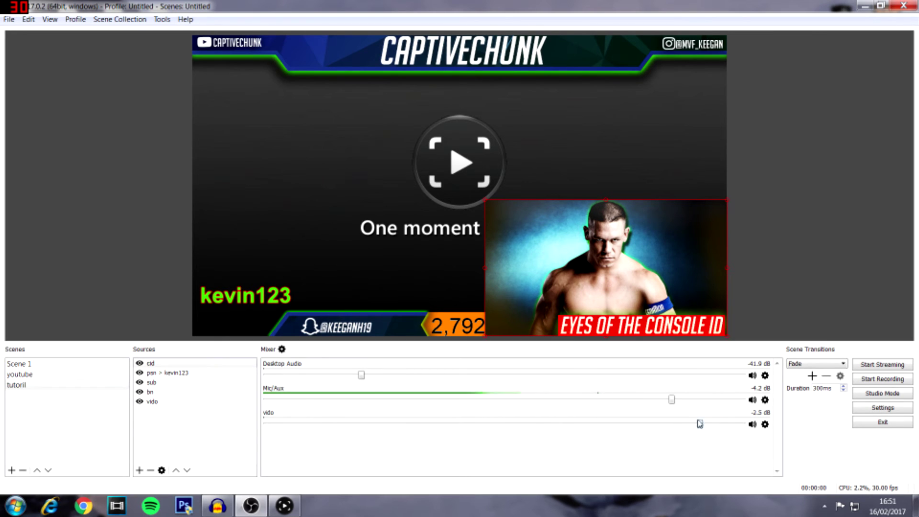
drag(749, 425, 333, 427)
drag(363, 375, 345, 377)
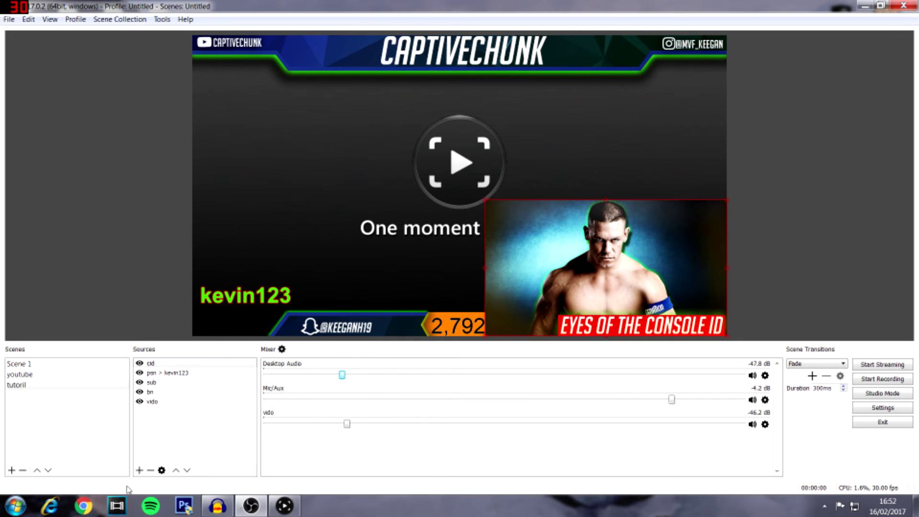
Search the web for nightbot and open the Nightbot website
click(182, 425)
right_click(182, 425)
mouse_move(204, 428)
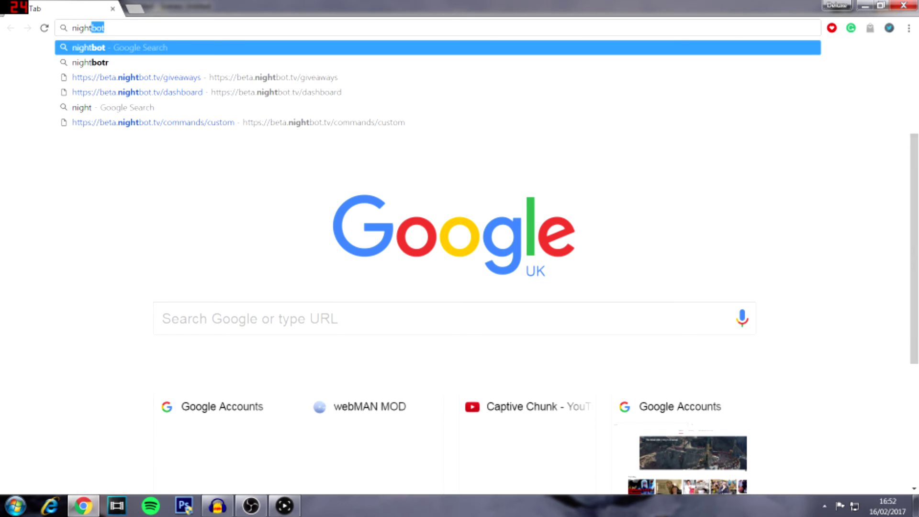
key(Return)
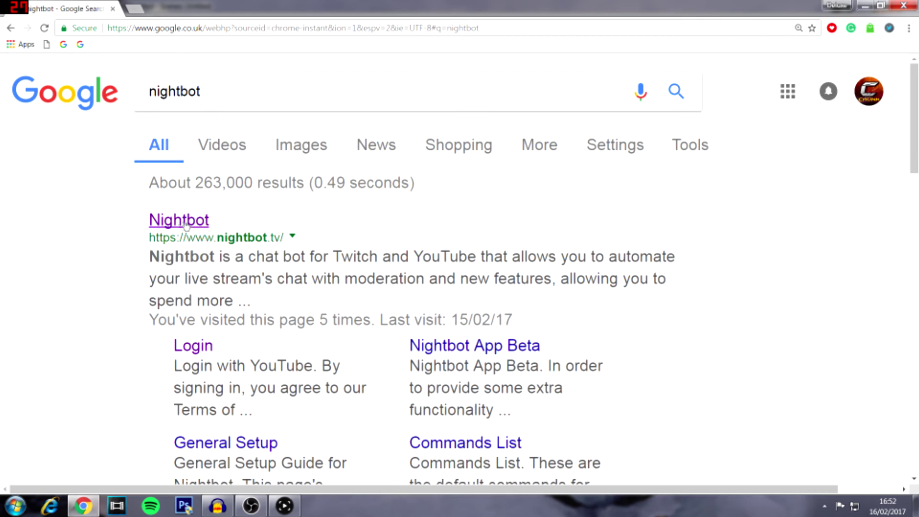
click(201, 221)
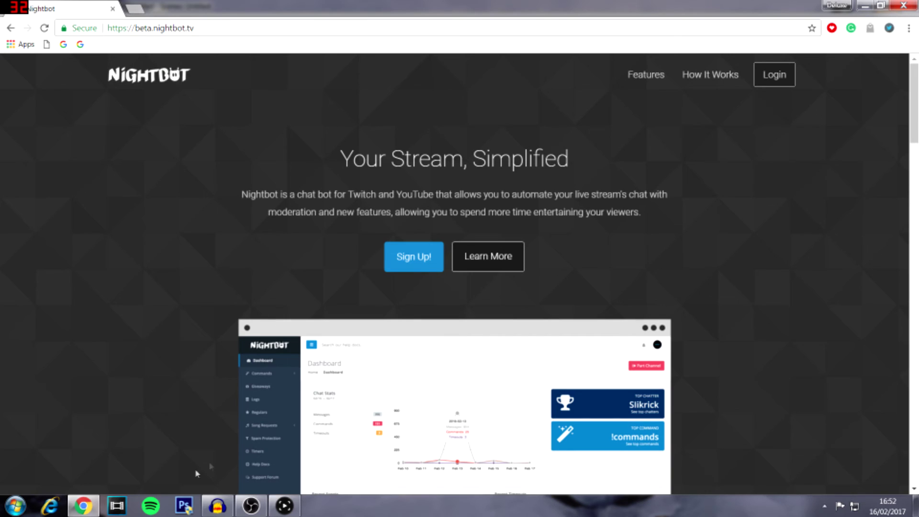
click(86, 506)
Begin adding a game capture source, then remove the existing give source
right_click(202, 438)
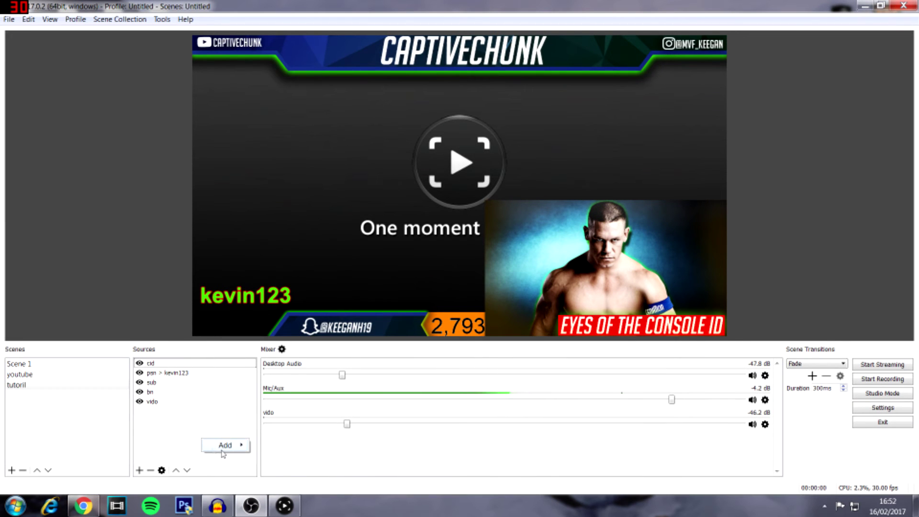
mouse_move(231, 453)
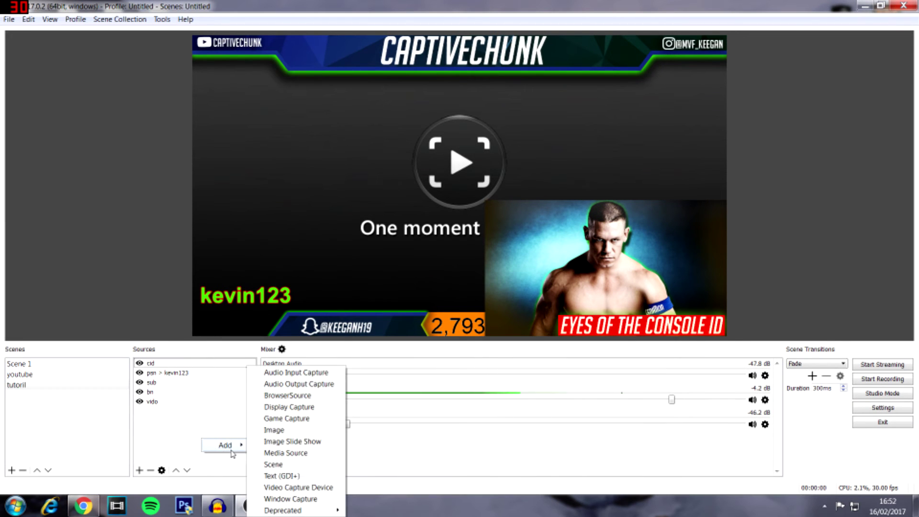
click(301, 419)
key(BackSpace)
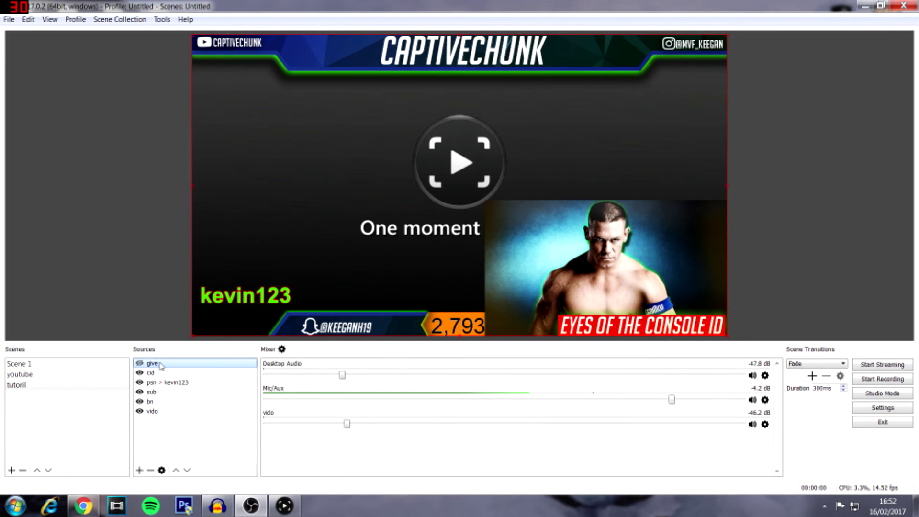
right_click(160, 366)
click(205, 399)
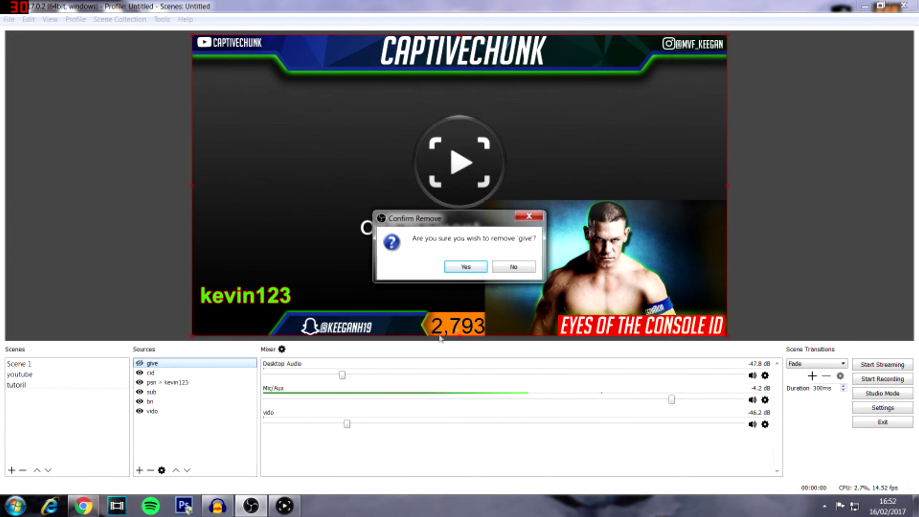
click(465, 267)
Add a Window Capture source named give and browse its list of capturable windows
right_click(185, 441)
mouse_move(210, 446)
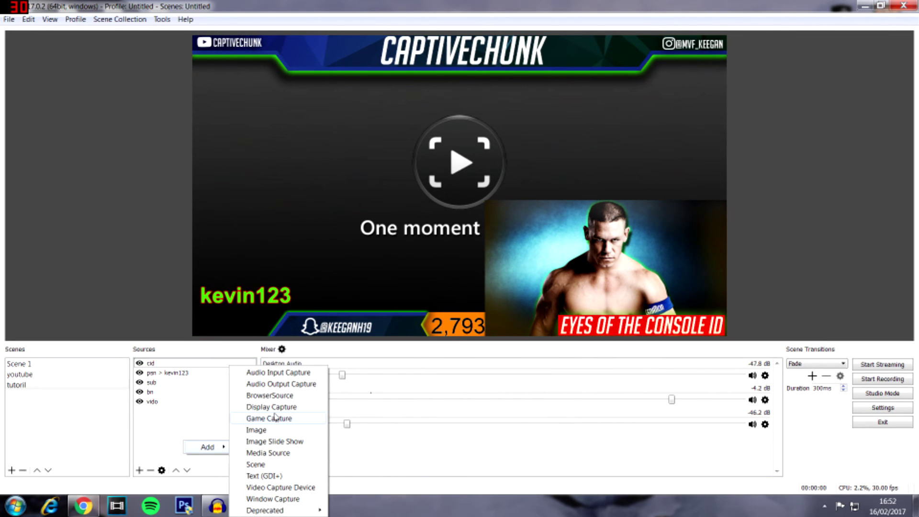
click(286, 498)
text(give)
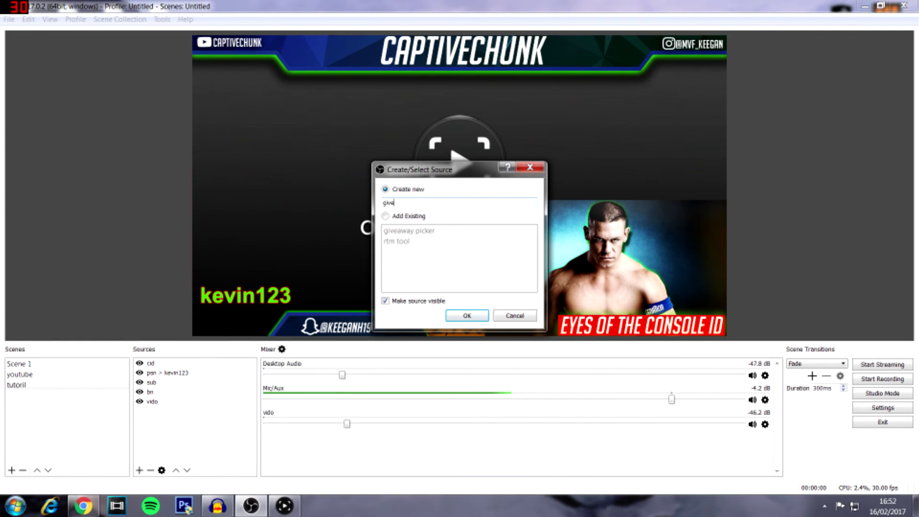
key(Return)
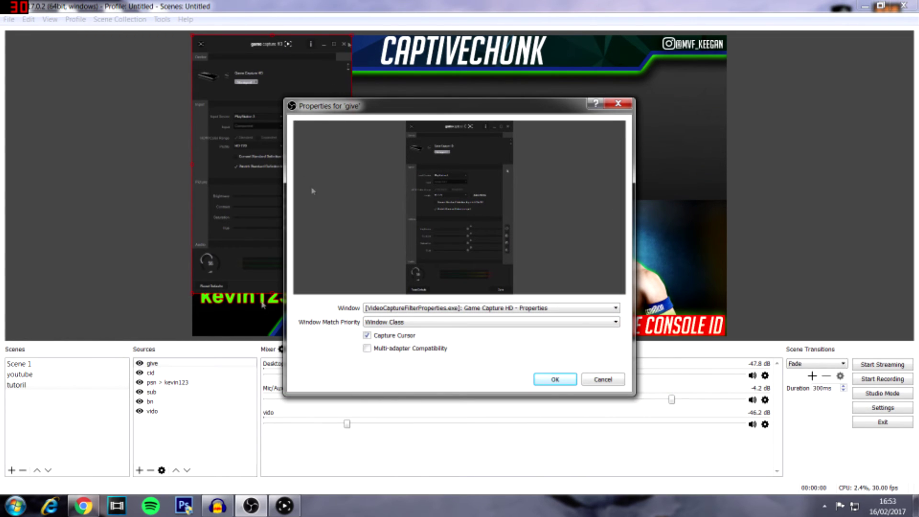
right_click(285, 506)
click(278, 481)
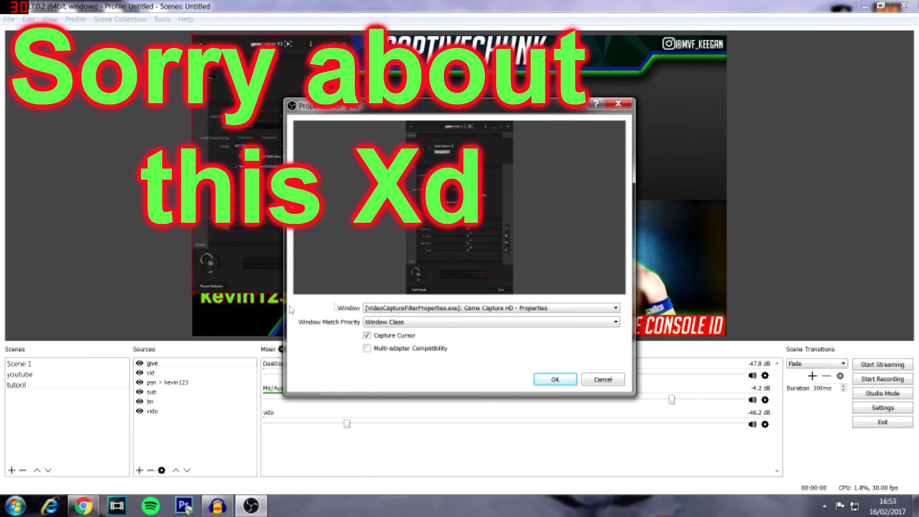
drag(333, 110, 423, 92)
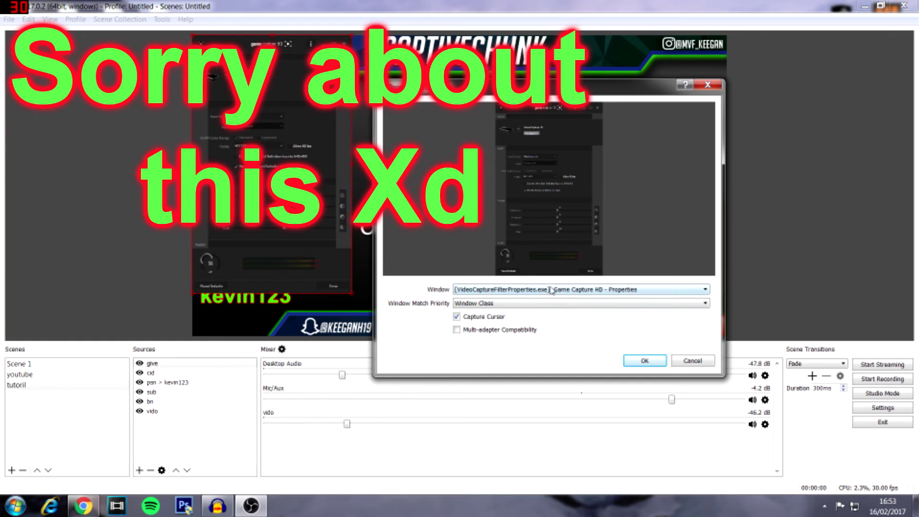
click(509, 289)
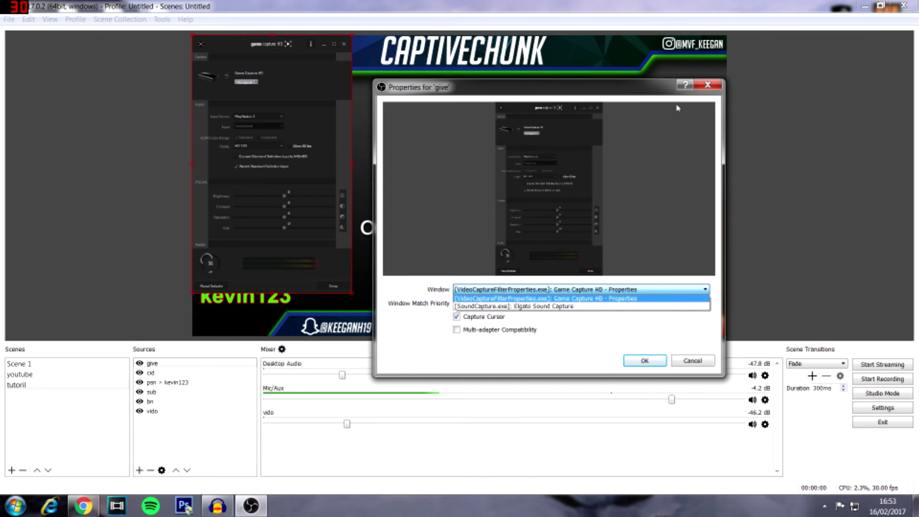
click(692, 361)
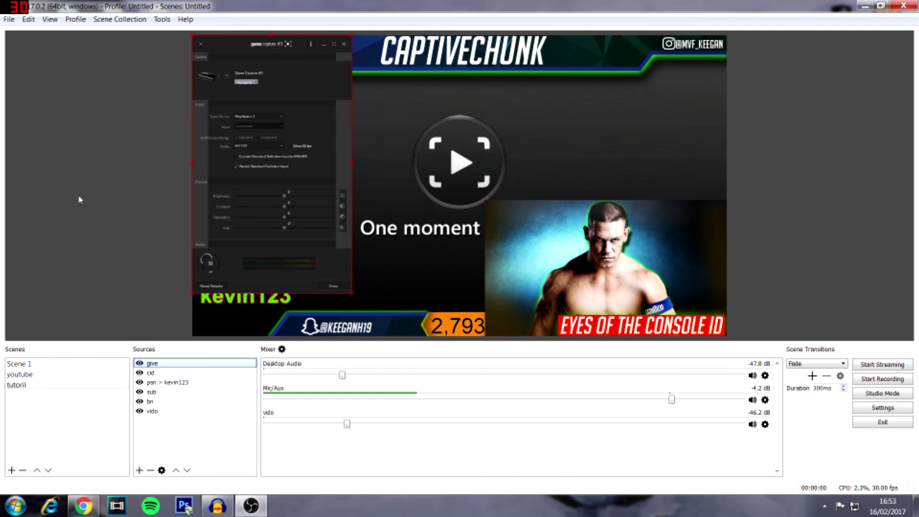
Remove the give source from the scene again
right_click(147, 364)
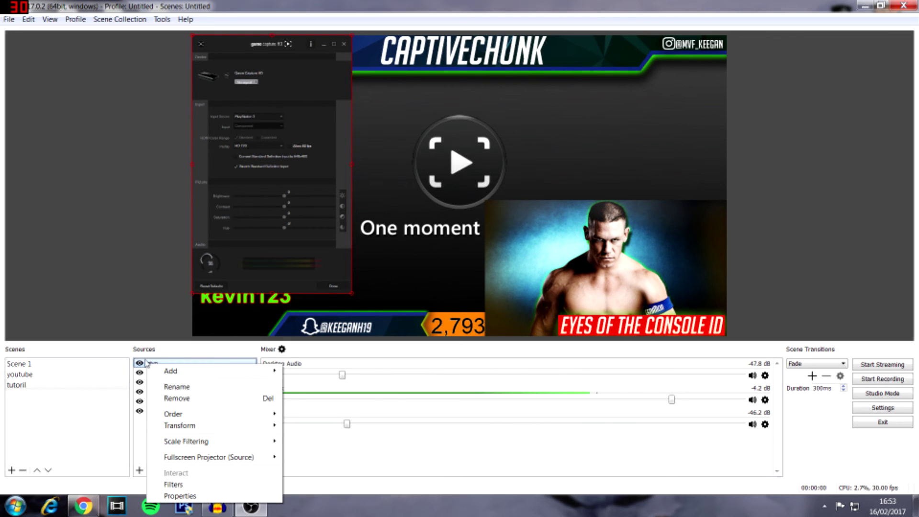
click(147, 364)
right_click(147, 364)
click(200, 399)
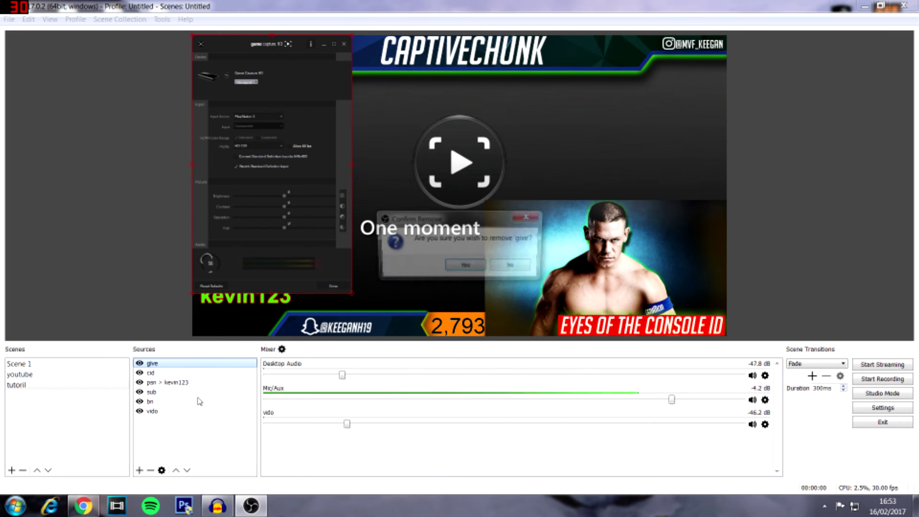
key(Return)
right_click(165, 425)
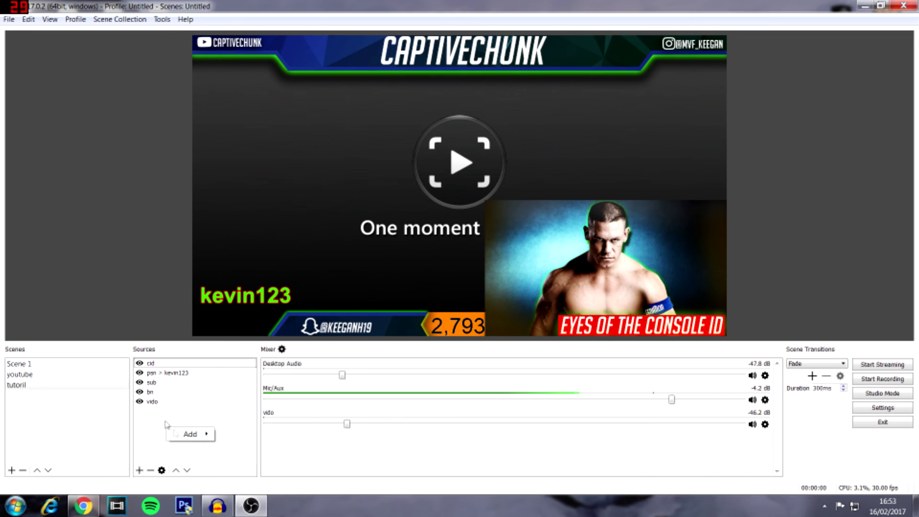
mouse_move(194, 435)
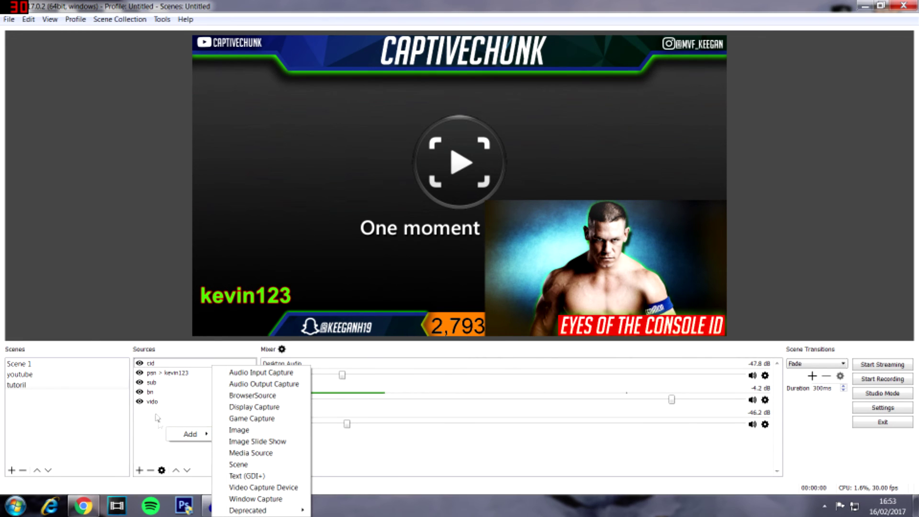
Close the add-source options and hide the cid wrestler image with its eye icon
click(142, 379)
click(140, 363)
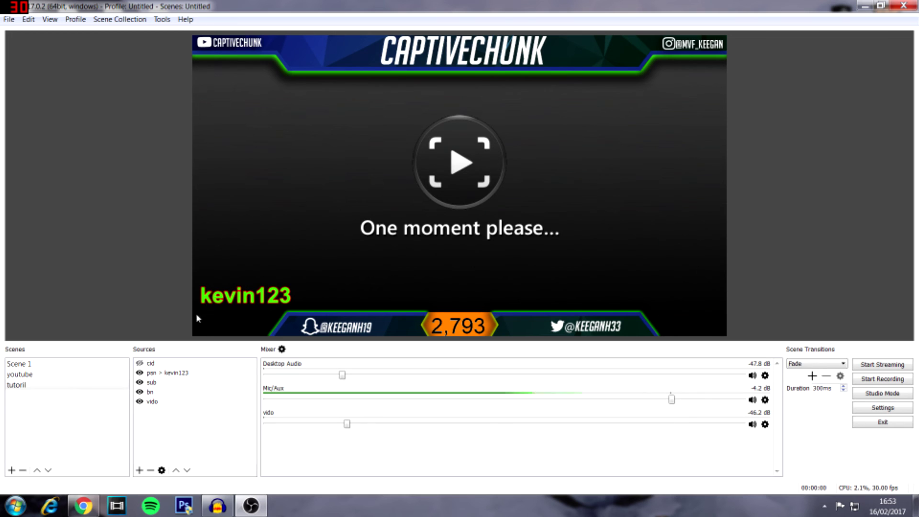
click(139, 364)
Start adding a Scene source, cancel it, and reopen the list of source types
right_click(149, 440)
mouse_move(162, 446)
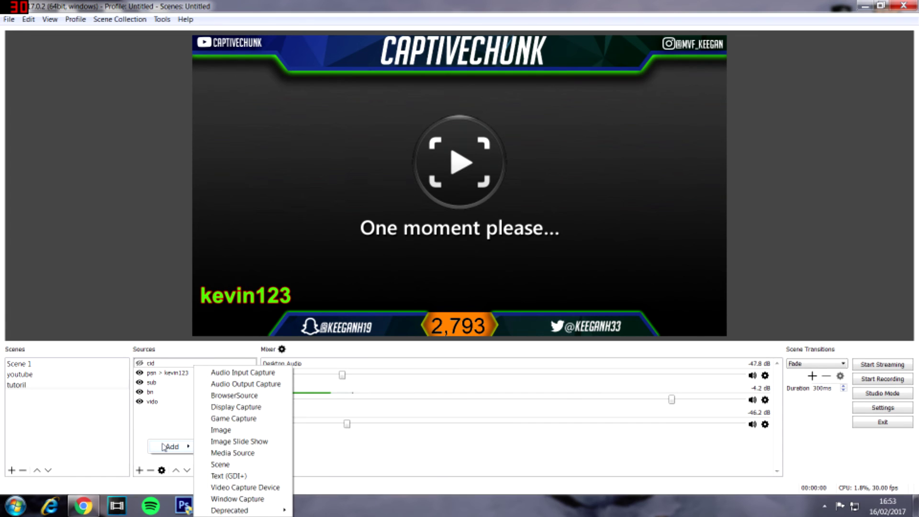
click(220, 465)
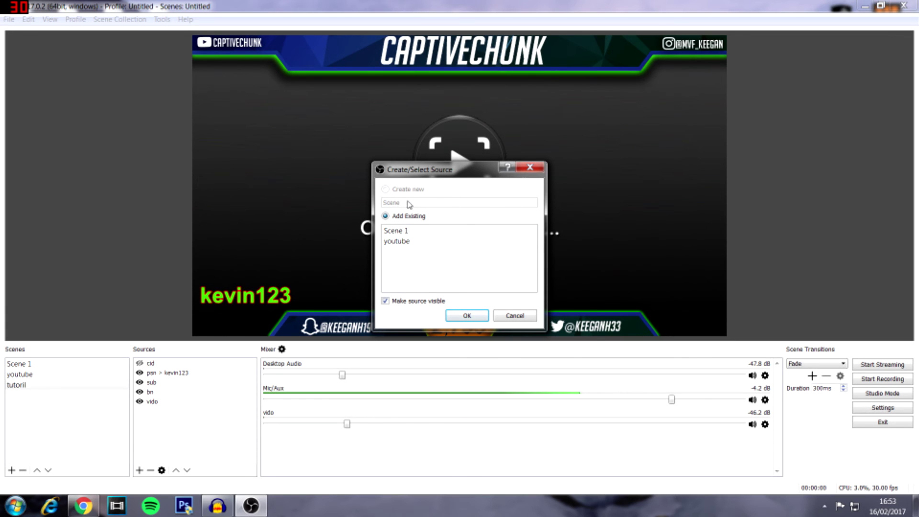
click(538, 168)
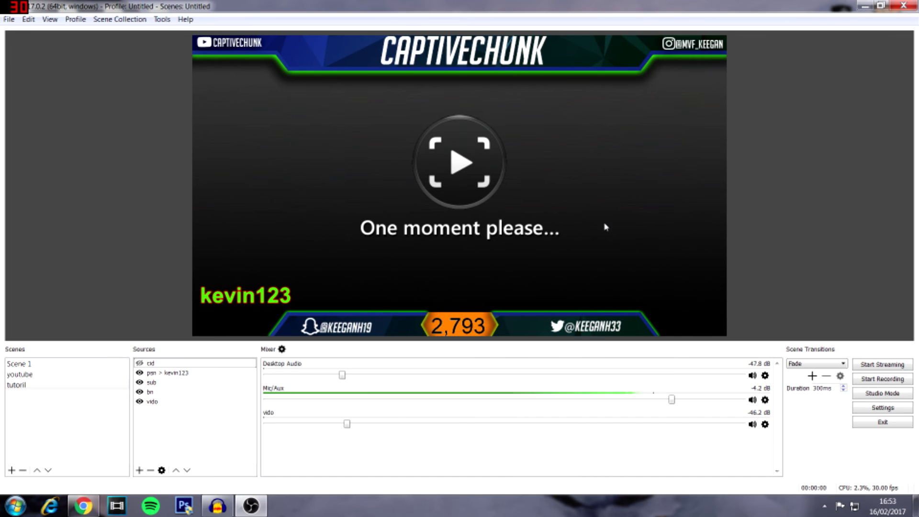
click(223, 456)
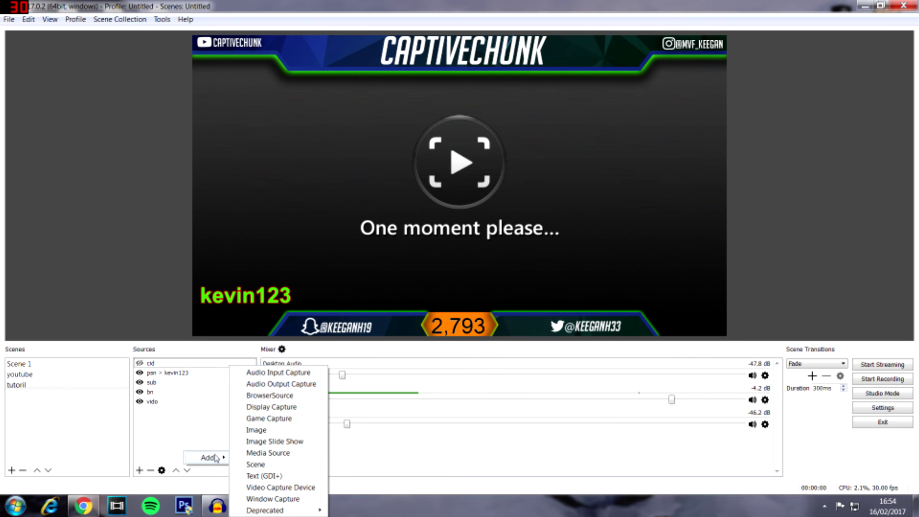
Cancel a browser source, then add the existing 'giveaway picker' window capture to the scene
click(287, 397)
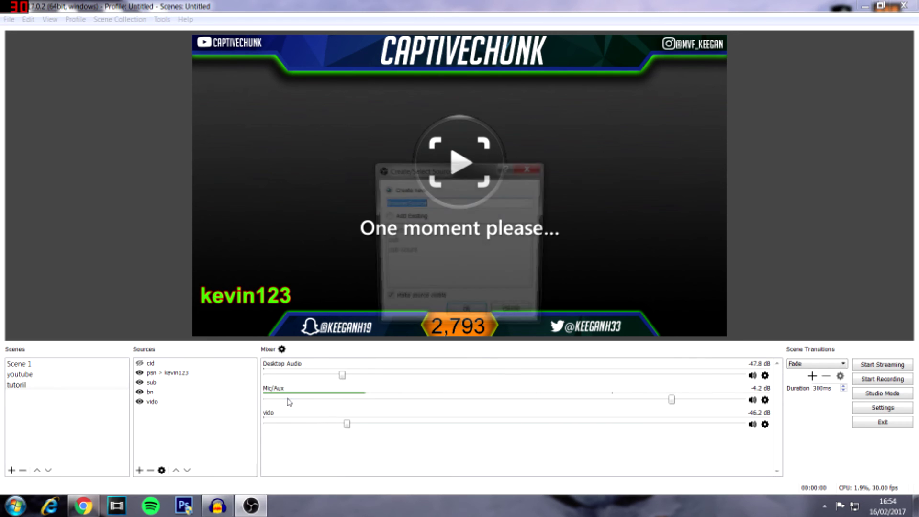
click(531, 168)
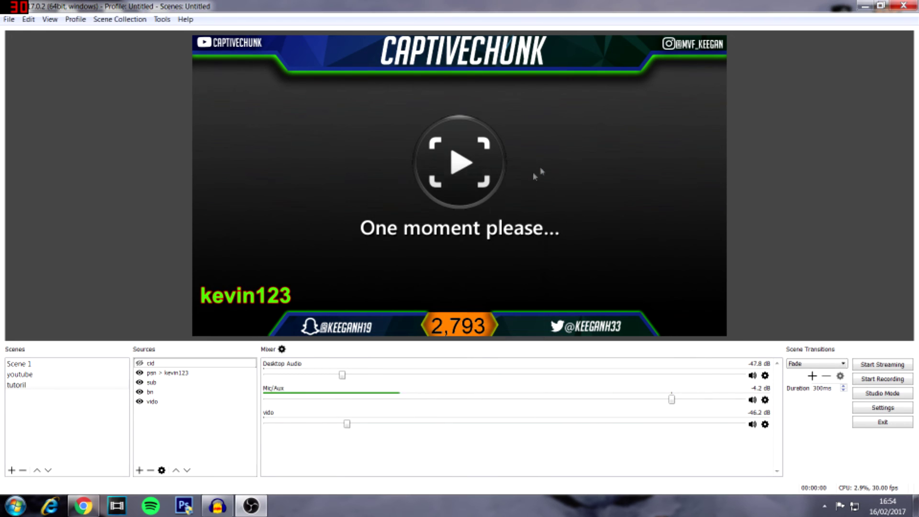
right_click(149, 430)
mouse_move(162, 437)
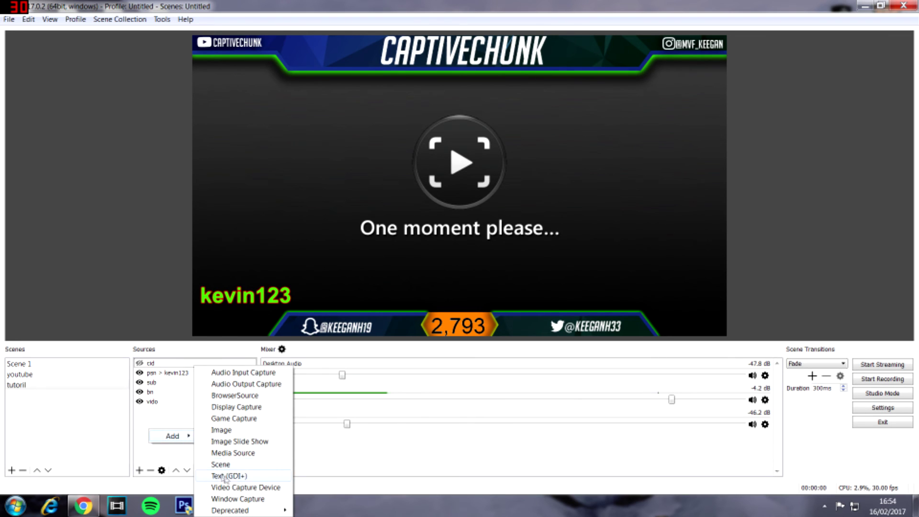
click(248, 498)
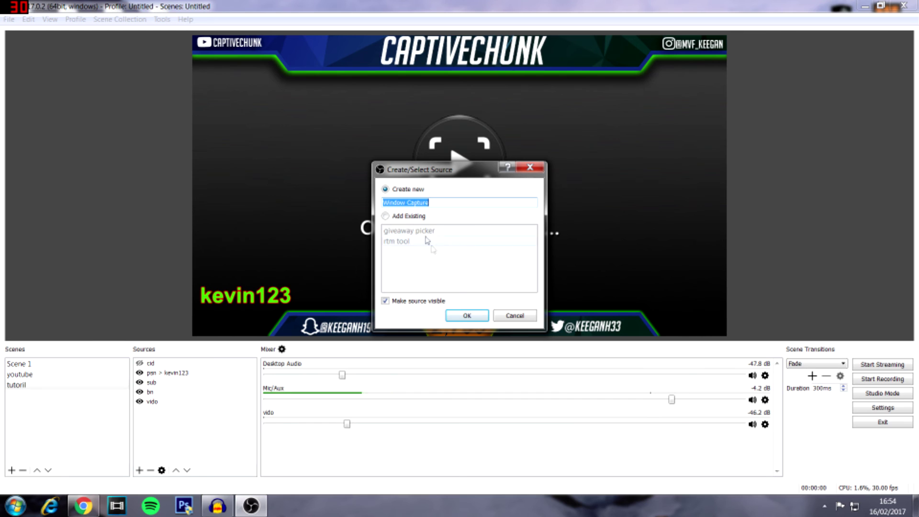
click(388, 219)
click(402, 232)
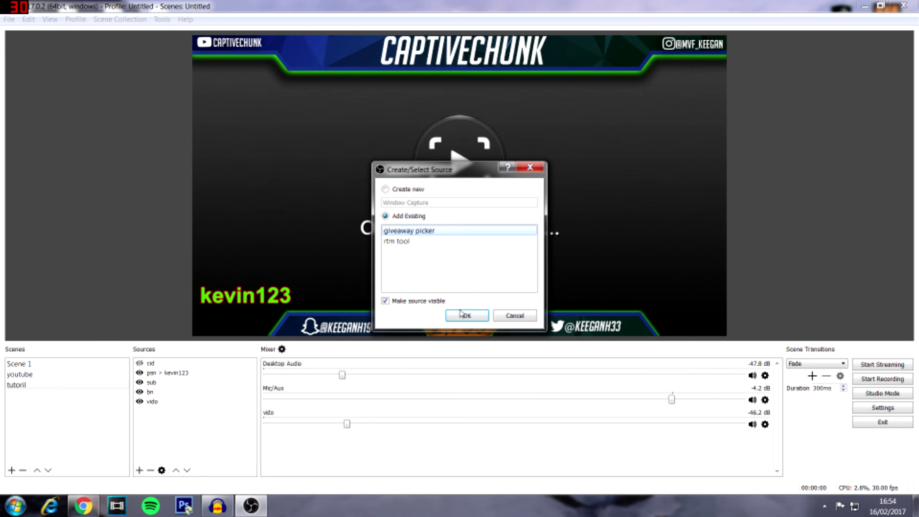
click(467, 315)
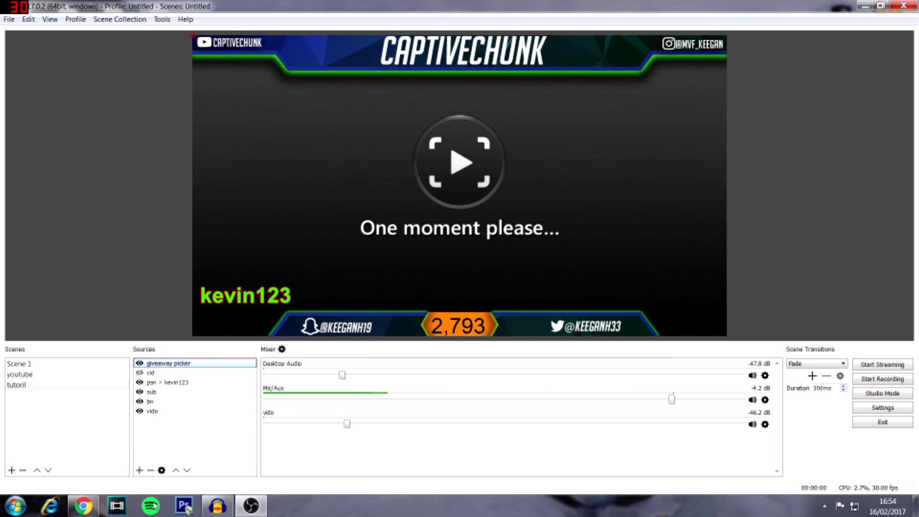
Shrink the giveaway picker capture and move it to the centre of the preview
click(83, 507)
click(82, 507)
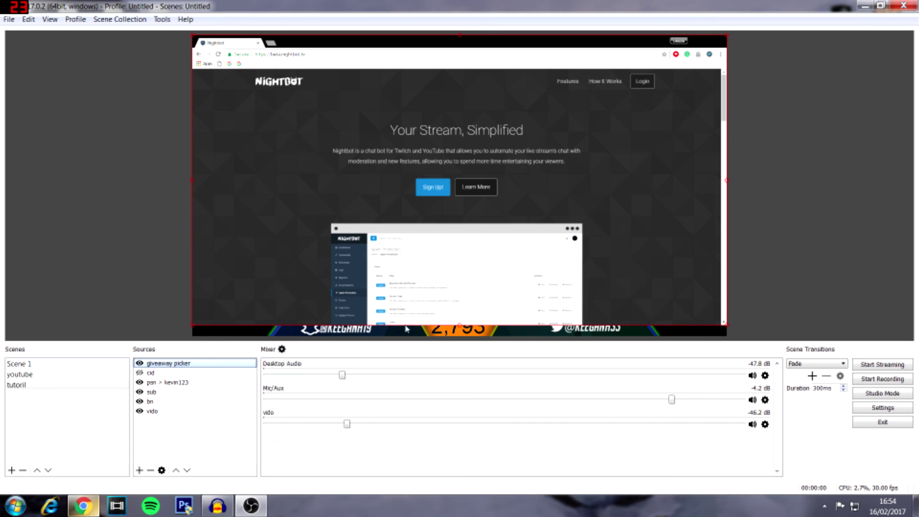
drag(191, 326, 437, 191)
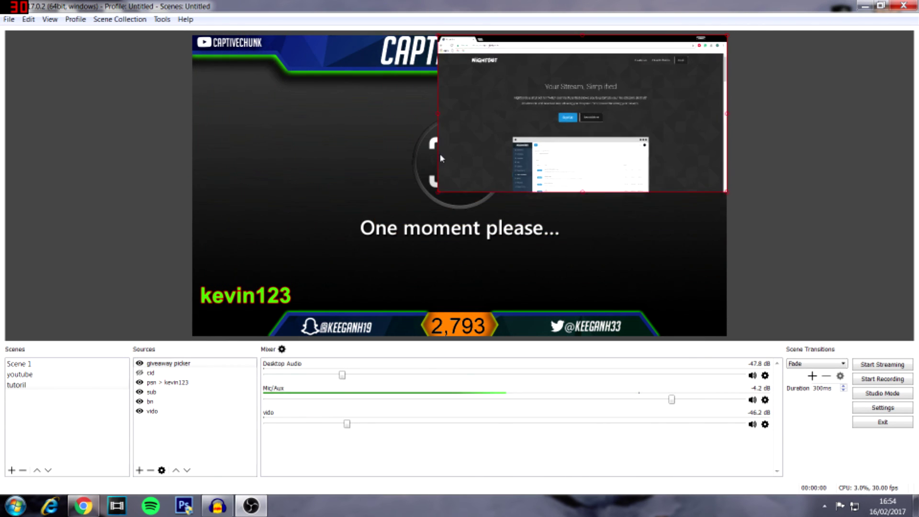
drag(531, 143, 388, 271)
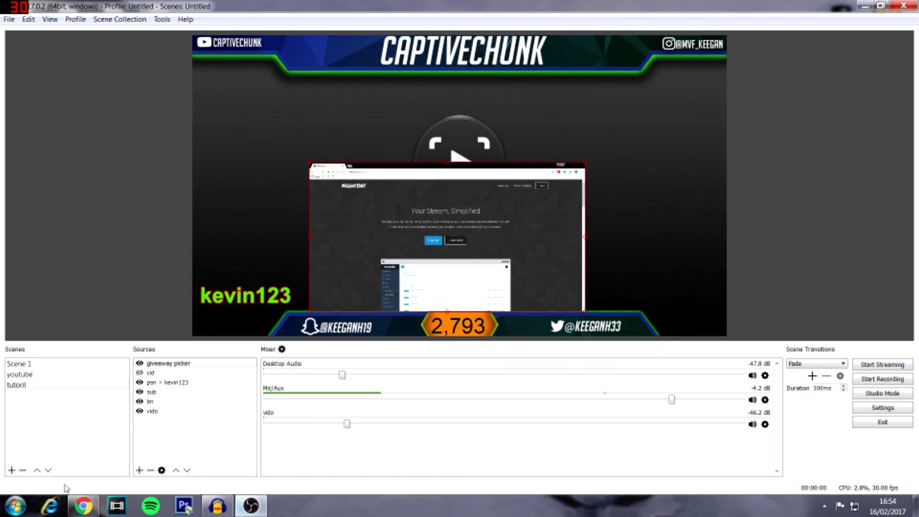
click(83, 506)
Log in to Nightbot with YouTube and allow the requested permission
click(774, 82)
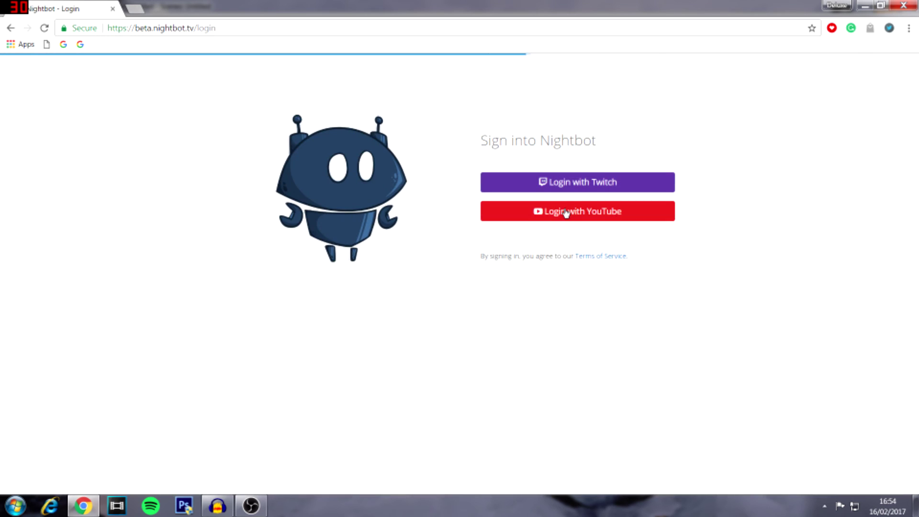
click(566, 212)
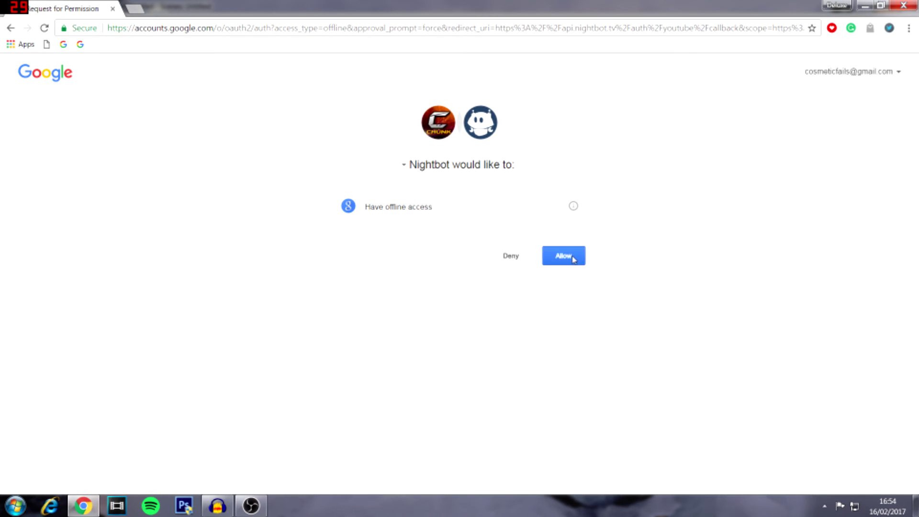
click(570, 258)
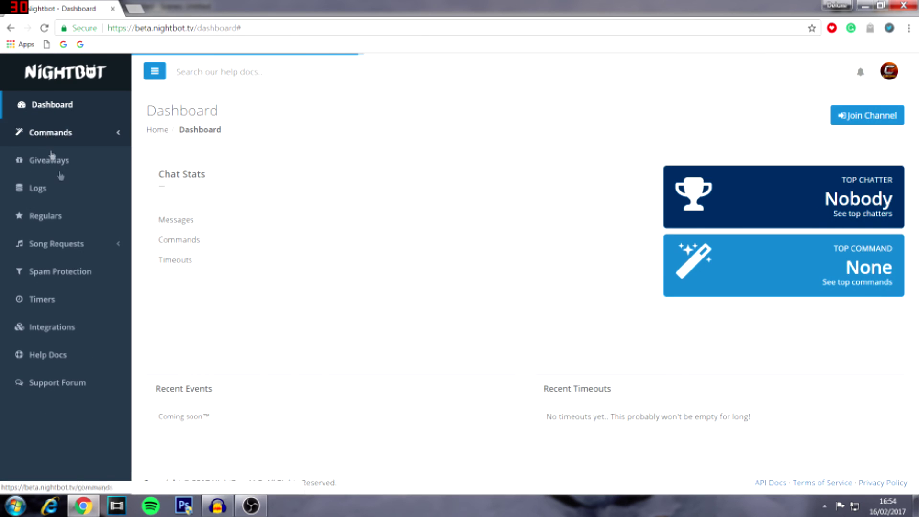
On the Giveaways page, choose the Keyword type and enter the keyword 'chunk'
click(64, 160)
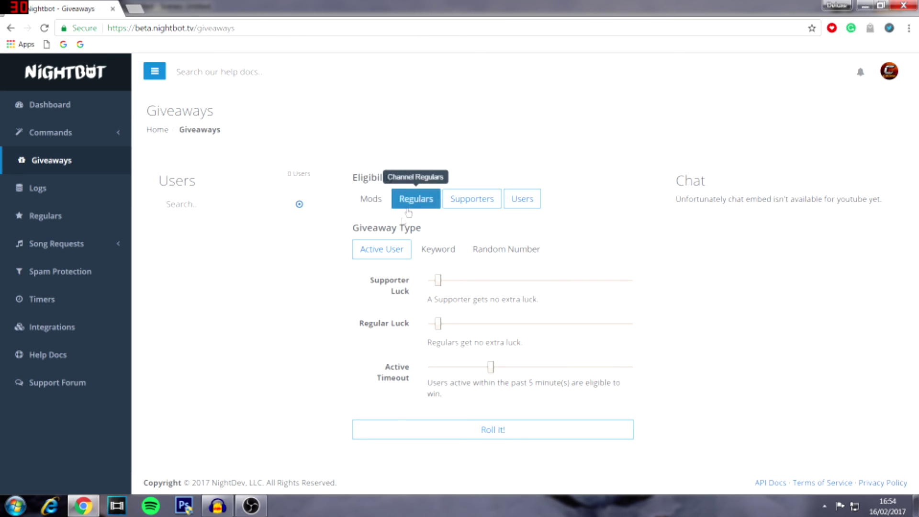
click(425, 251)
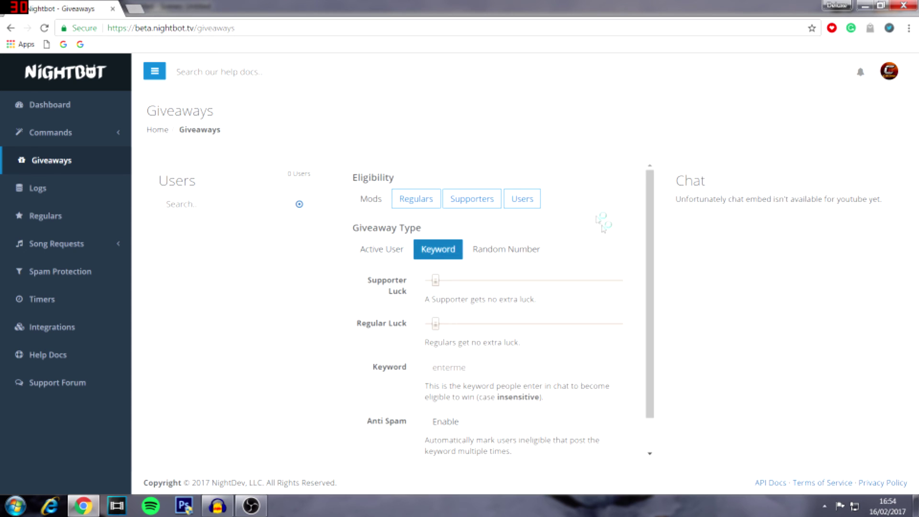
scroll(652, 256, down, 1)
click(432, 329)
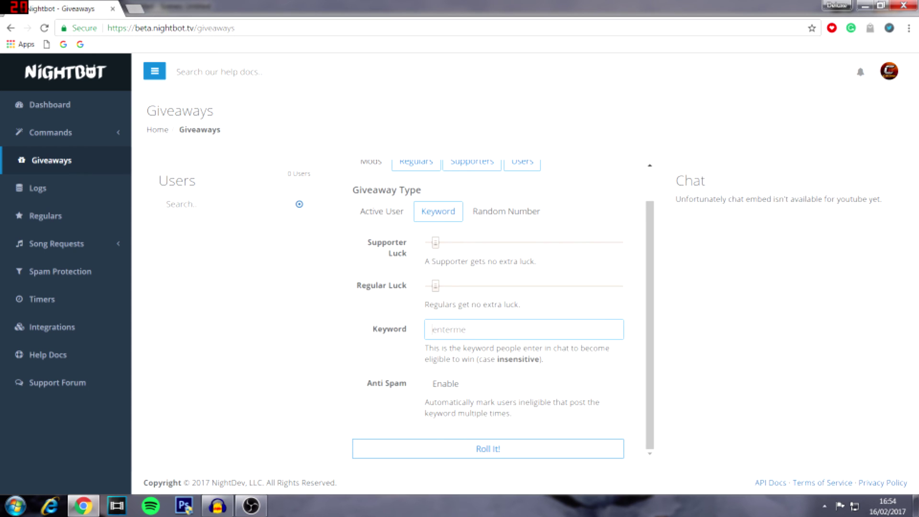
text(chunk)
Drag the giveaway picker capture lower and right, just above the bottom banner
click(251, 505)
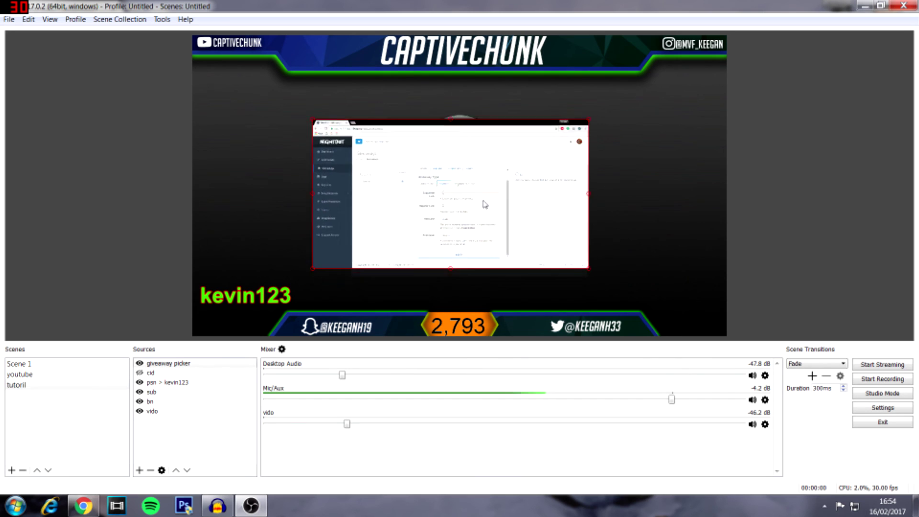
drag(485, 204, 493, 244)
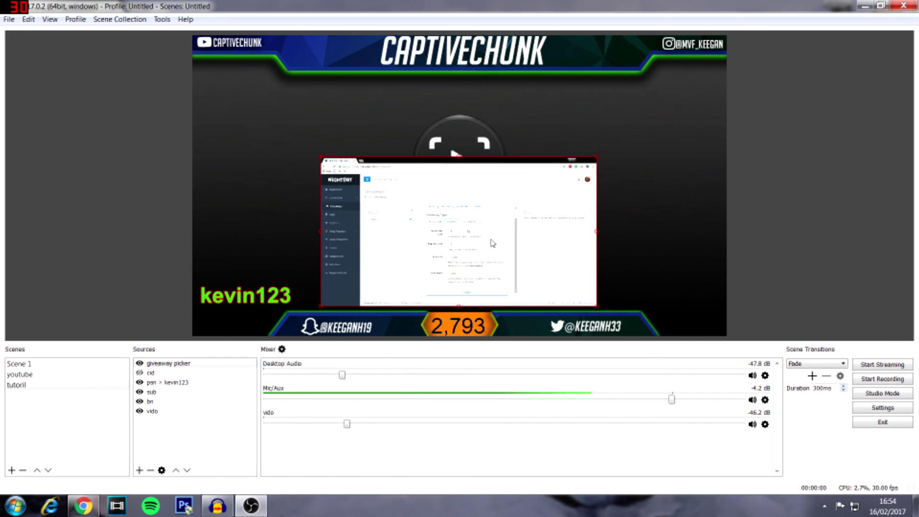